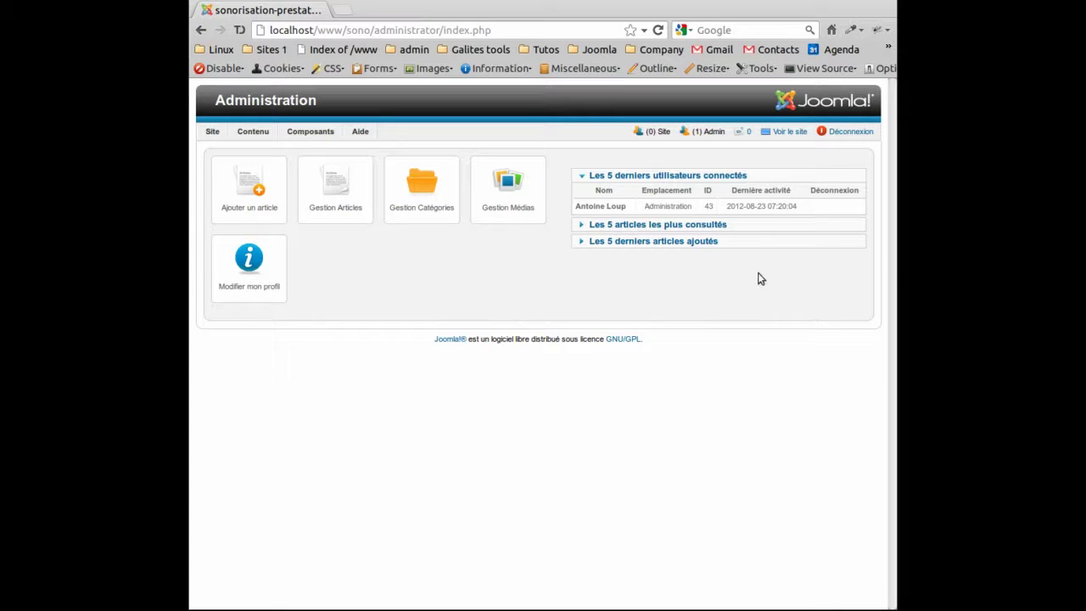
Open the public site from the administration and go to its News page.
{"action": "left_click", "coordinate": [790, 132]}
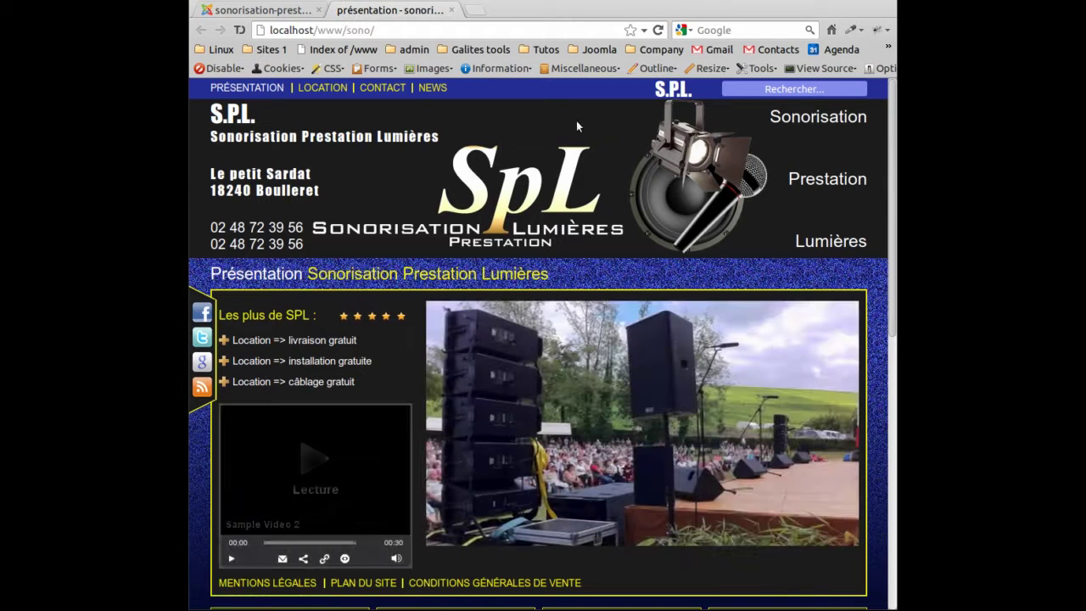
{"action": "left_click", "coordinate": [433, 88]}
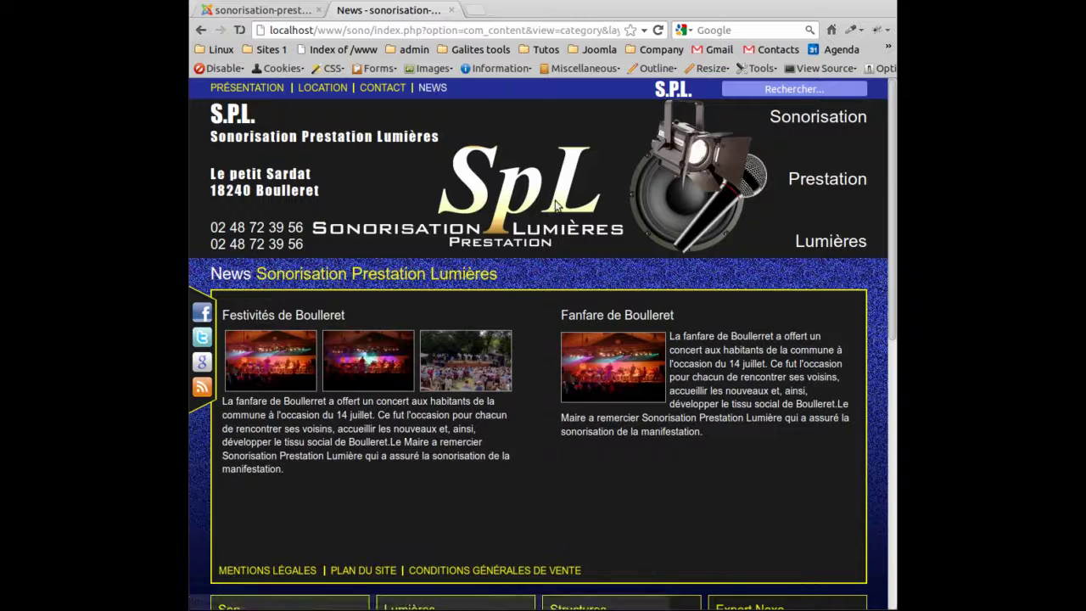
{"action": "scroll", "coordinate": [554, 202], "scroll_direction": "down", "scroll_amount": 4}
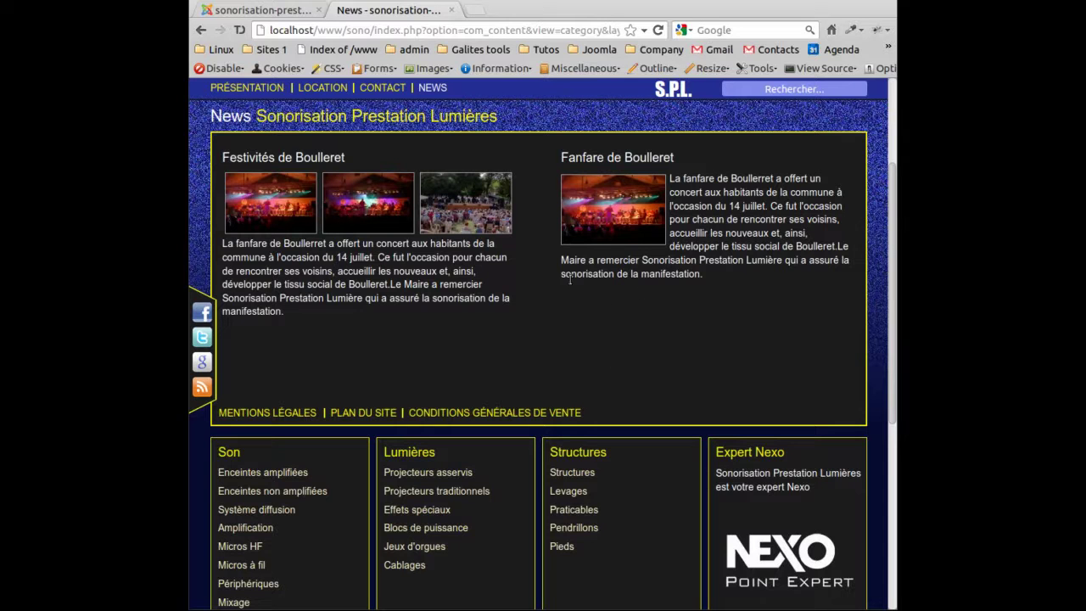
Examine the titles, photos and texts of the Festivités de Boulleret and Fanfare de Boulleret articles, enlarging the third festival photo.
{"action": "left_click_drag", "start_coordinate": [344, 156], "coordinate": [229, 156]}
{"action": "left_click", "coordinate": [391, 149]}
{"action": "left_click", "coordinate": [465, 207]}
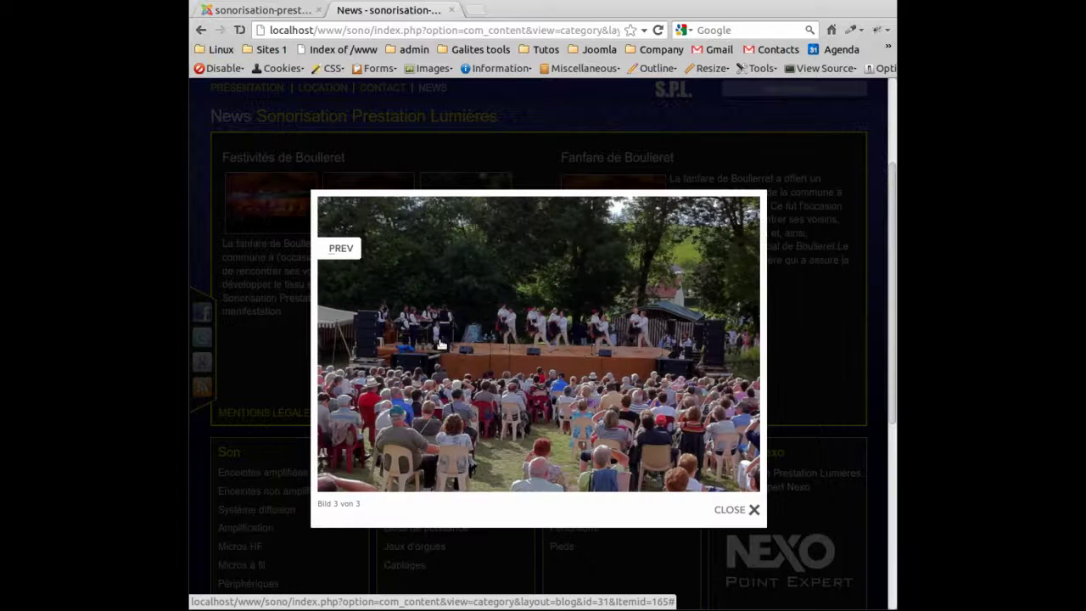
{"action": "left_click", "coordinate": [734, 512]}
{"action": "left_click_drag", "start_coordinate": [291, 320], "coordinate": [233, 243]}
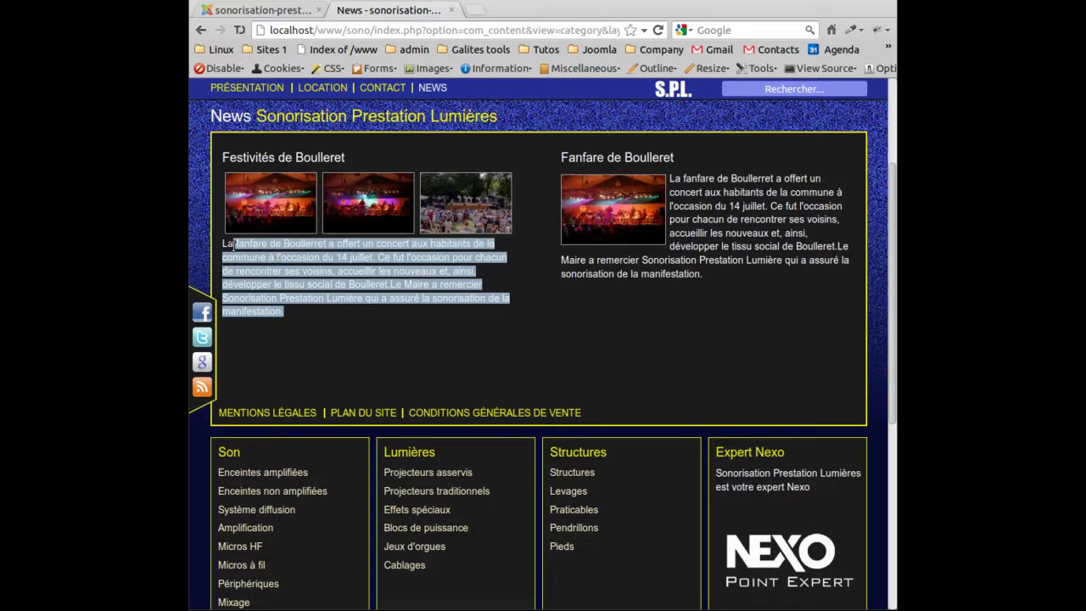
{"action": "left_click", "coordinate": [393, 338]}
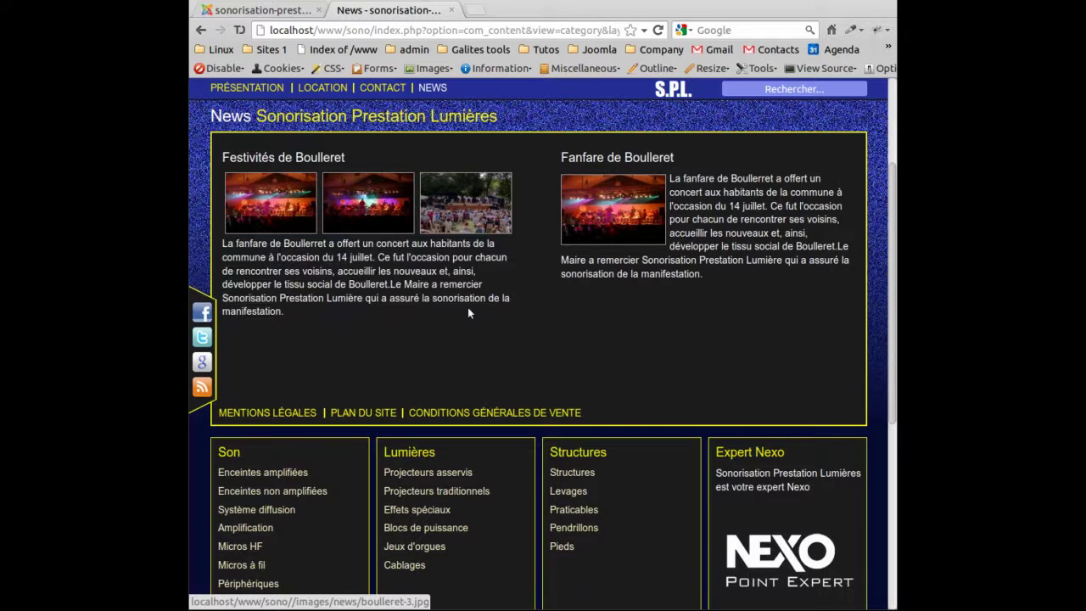
{"action": "left_click_drag", "start_coordinate": [706, 282], "coordinate": [674, 178]}
{"action": "left_click", "coordinate": [679, 333]}
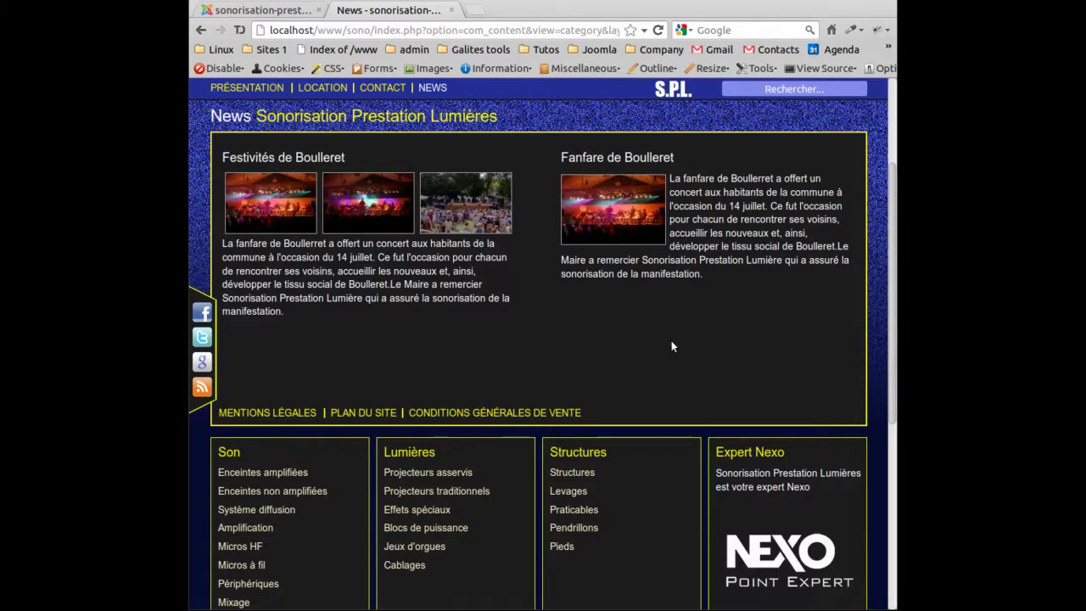
Return to the site administration and open the news folder in the media manager.
{"action": "left_click", "coordinate": [239, 12]}
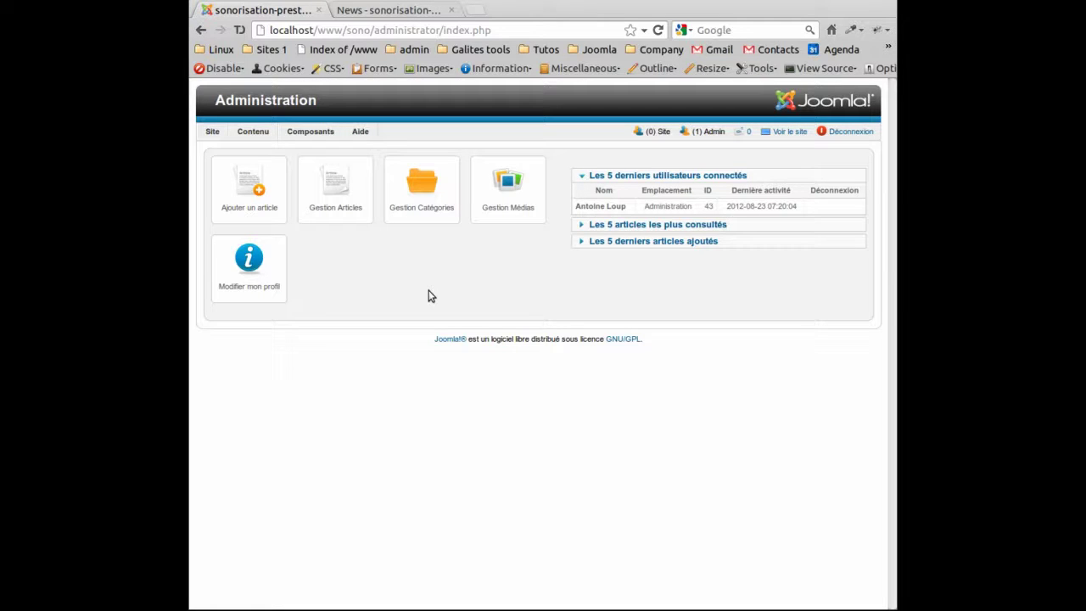
{"action": "left_click", "coordinate": [503, 190]}
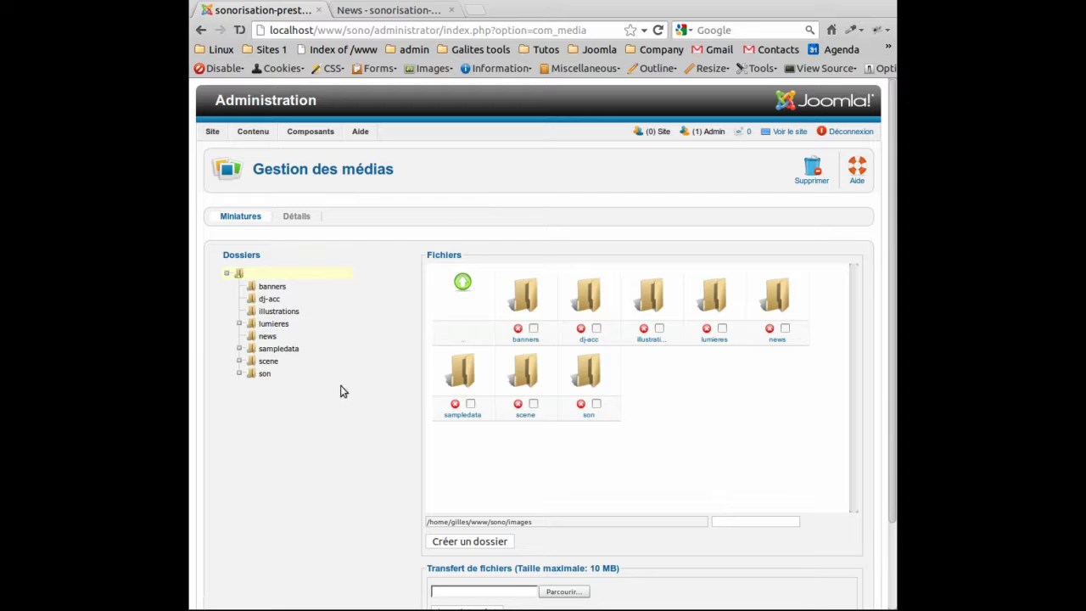
{"action": "left_click", "coordinate": [268, 337]}
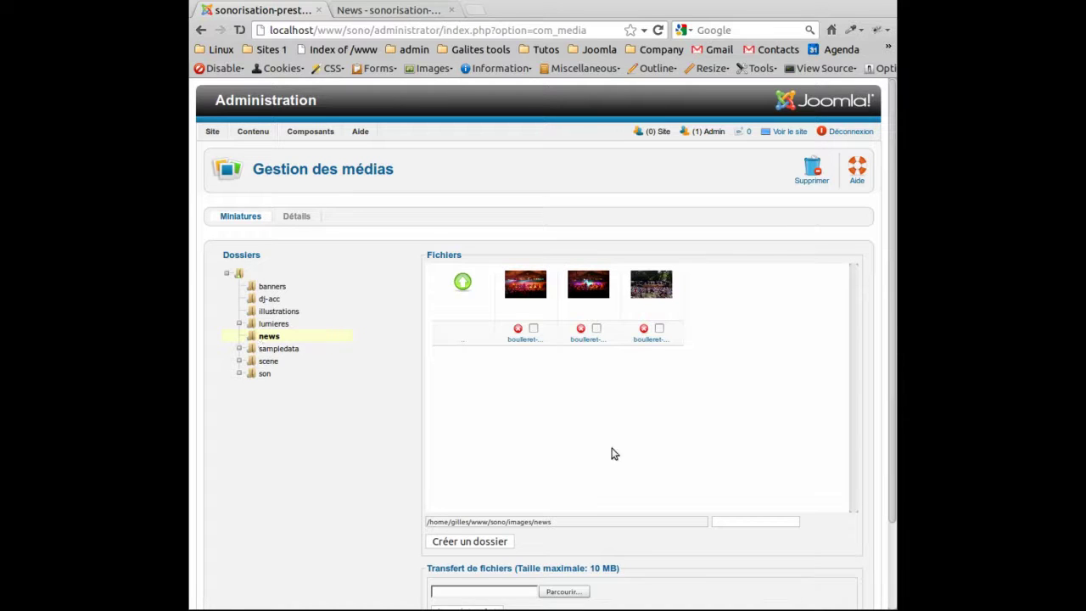
Upload img-1.jpg from Developpement/Docs/Tutos/ArticlesNewsSpl into the news media folder.
{"action": "scroll", "coordinate": [683, 456], "scroll_direction": "down", "scroll_amount": 2}
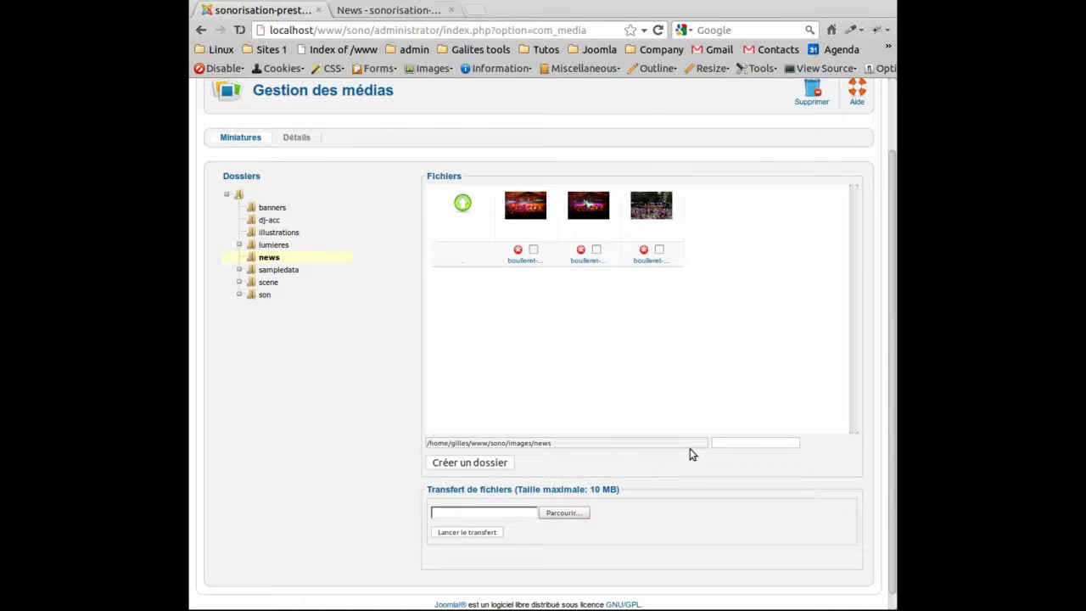
{"action": "scroll", "coordinate": [690, 449], "scroll_direction": "down", "scroll_amount": 1}
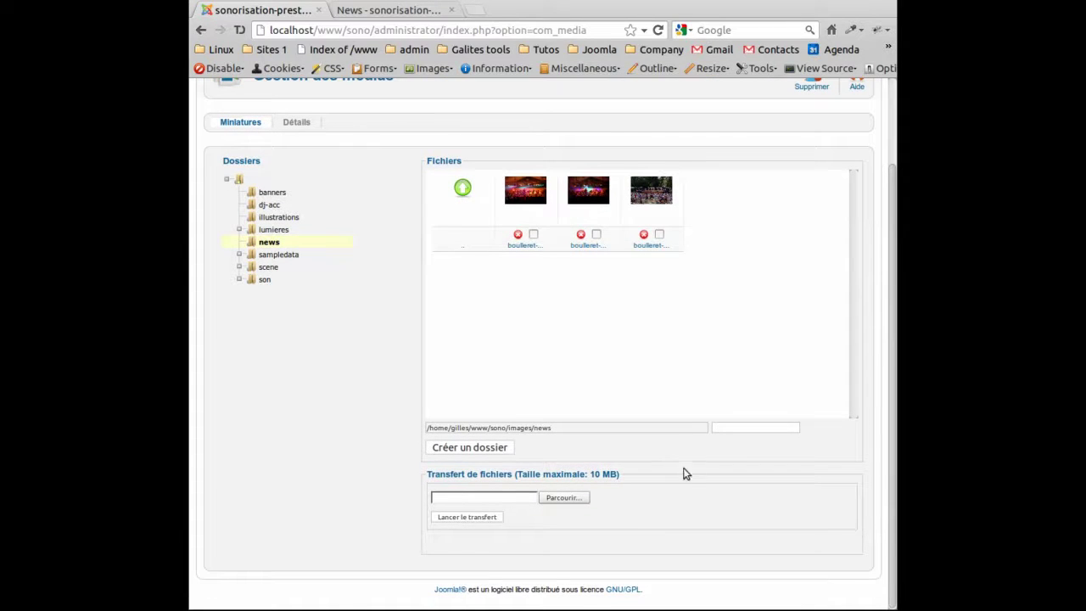
{"action": "left_click", "coordinate": [562, 499]}
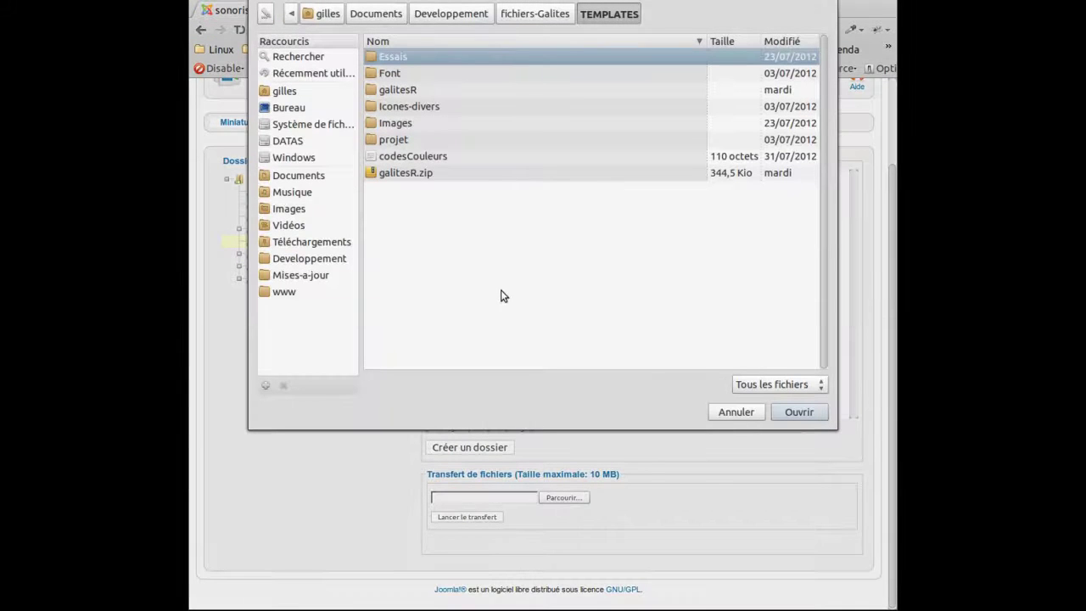
{"action": "left_click", "coordinate": [307, 261]}
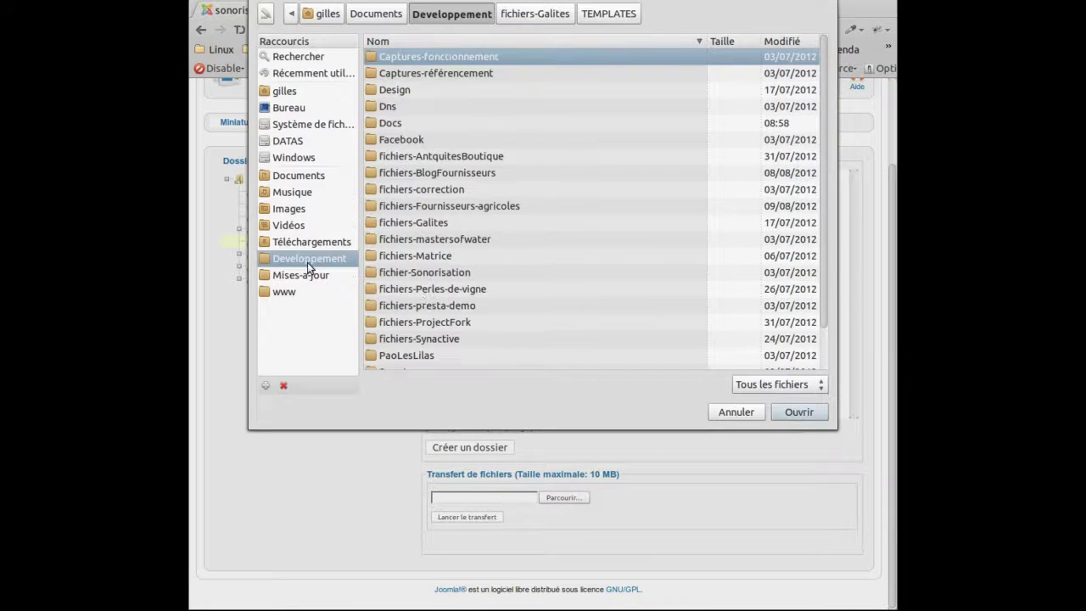
{"action": "left_click", "coordinate": [459, 124]}
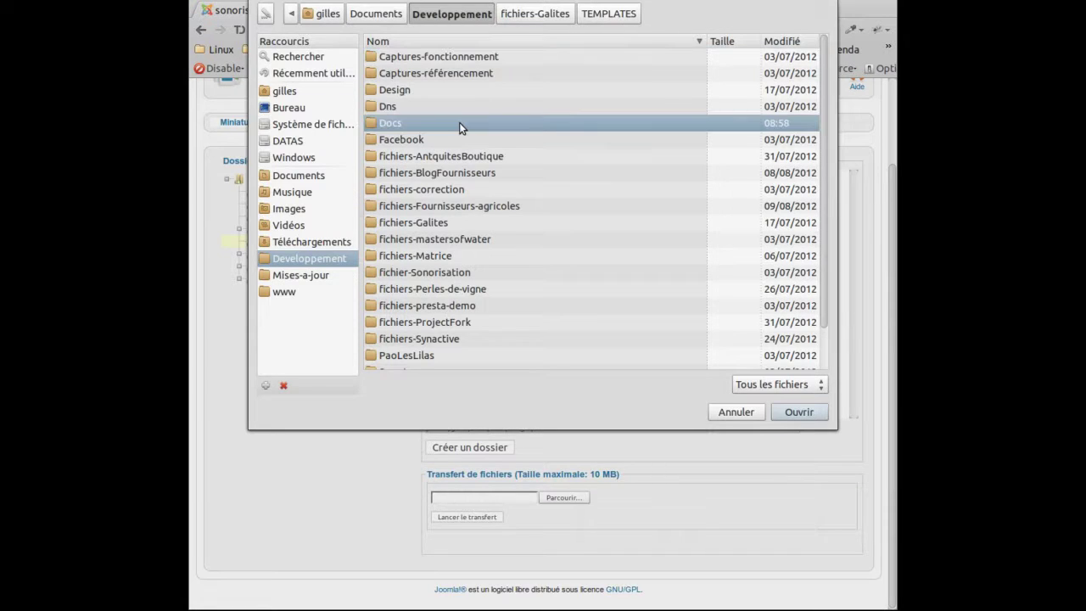
{"action": "double_click", "coordinate": [459, 123]}
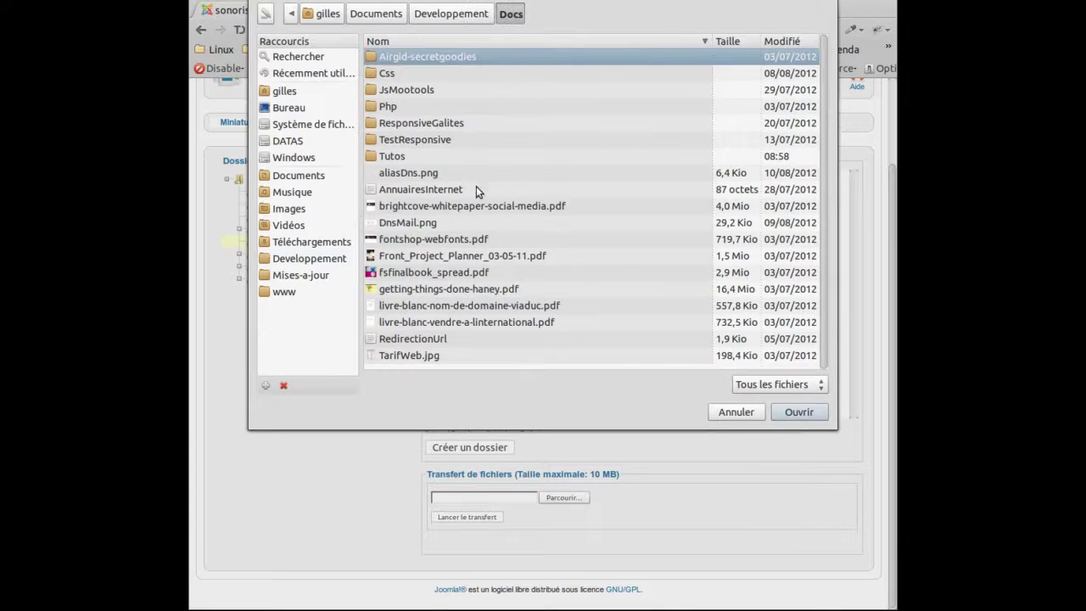
{"action": "double_click", "coordinate": [450, 156]}
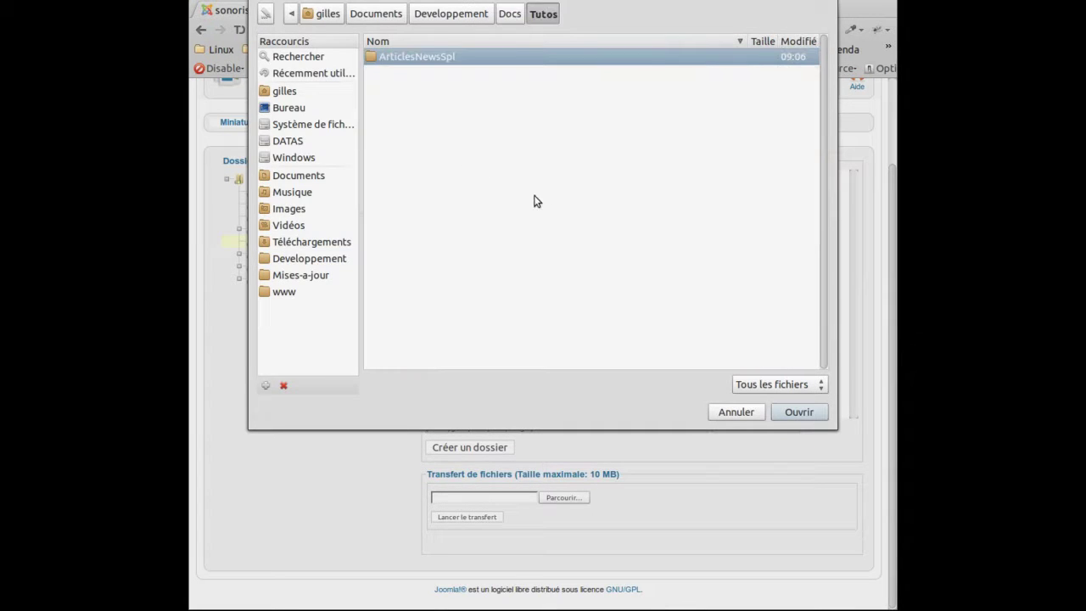
{"action": "double_click", "coordinate": [486, 67]}
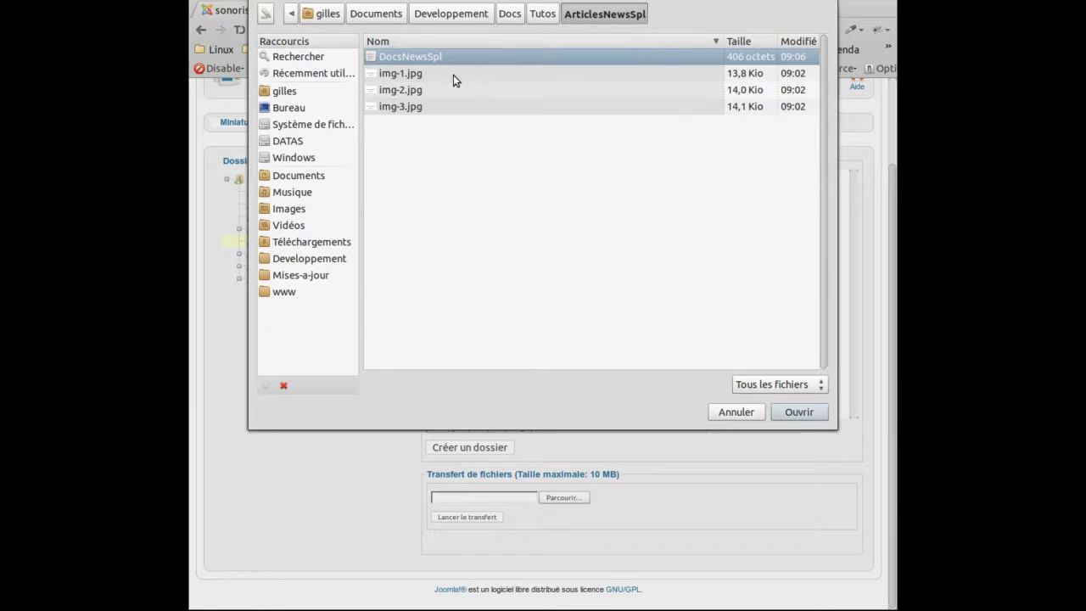
{"action": "left_click", "coordinate": [453, 75]}
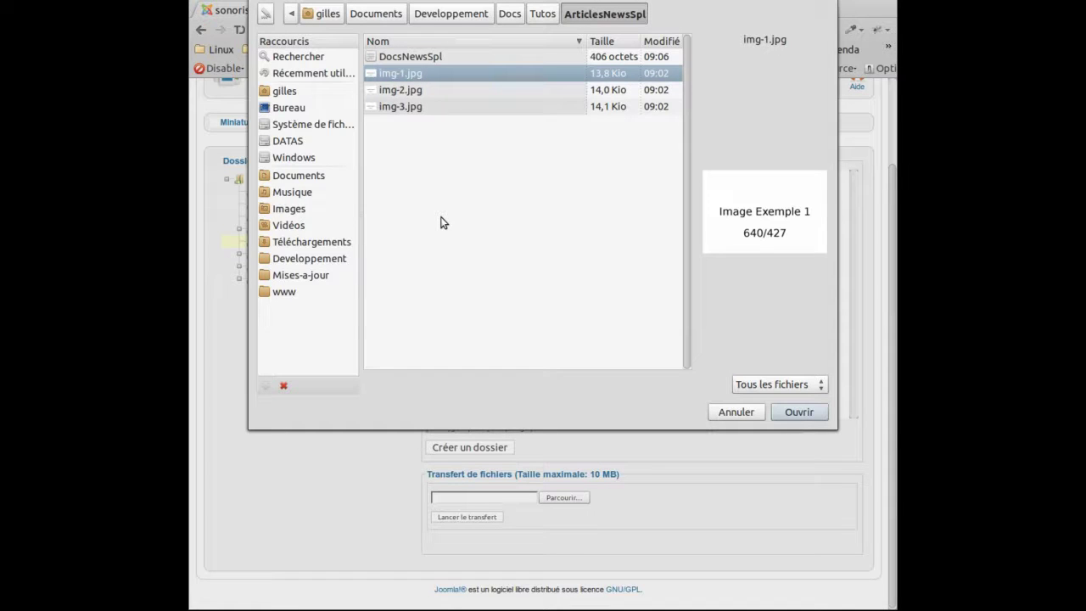
{"action": "left_click", "coordinate": [795, 413]}
{"action": "left_click", "coordinate": [484, 519]}
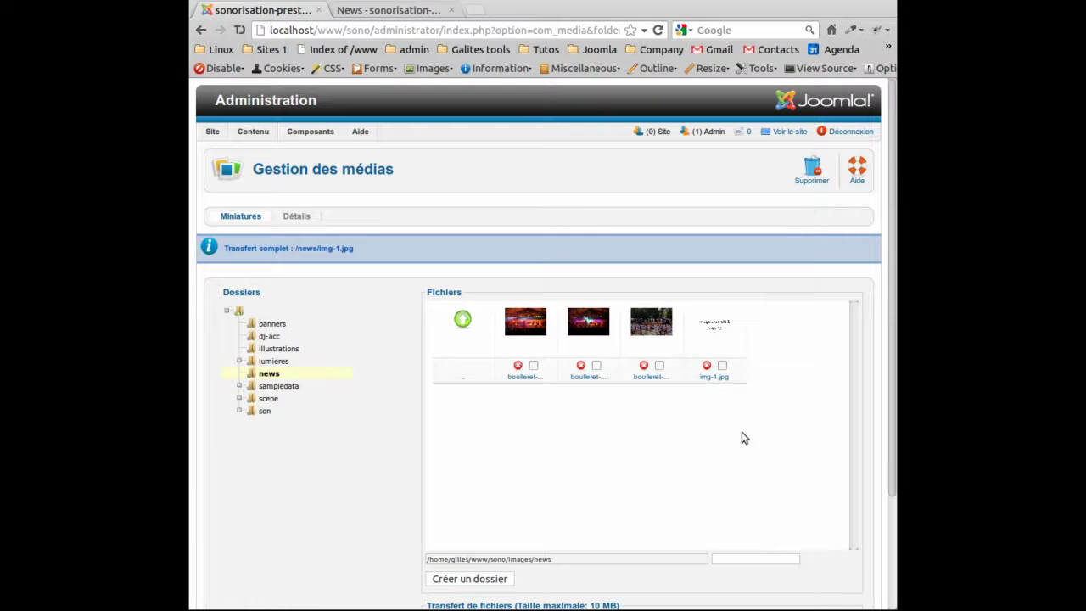
Upload img-2.jpg from the ArticlesNewsSpl folder into the news media folder.
{"action": "scroll", "coordinate": [805, 414], "scroll_direction": "down", "scroll_amount": 3}
{"action": "left_click", "coordinate": [562, 498]}
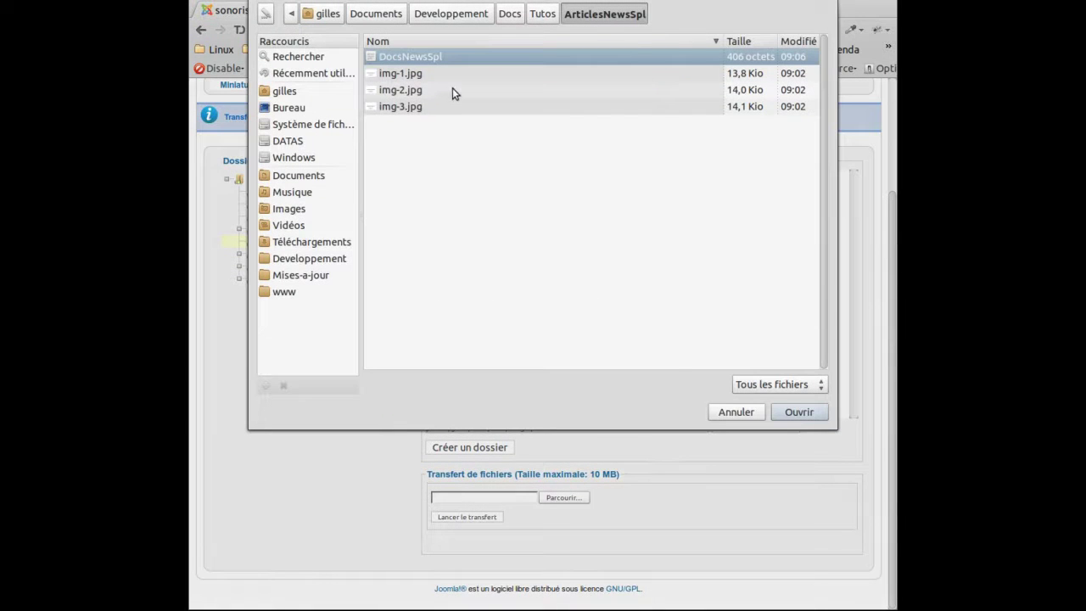
{"action": "left_click", "coordinate": [452, 90]}
{"action": "left_click", "coordinate": [793, 413]}
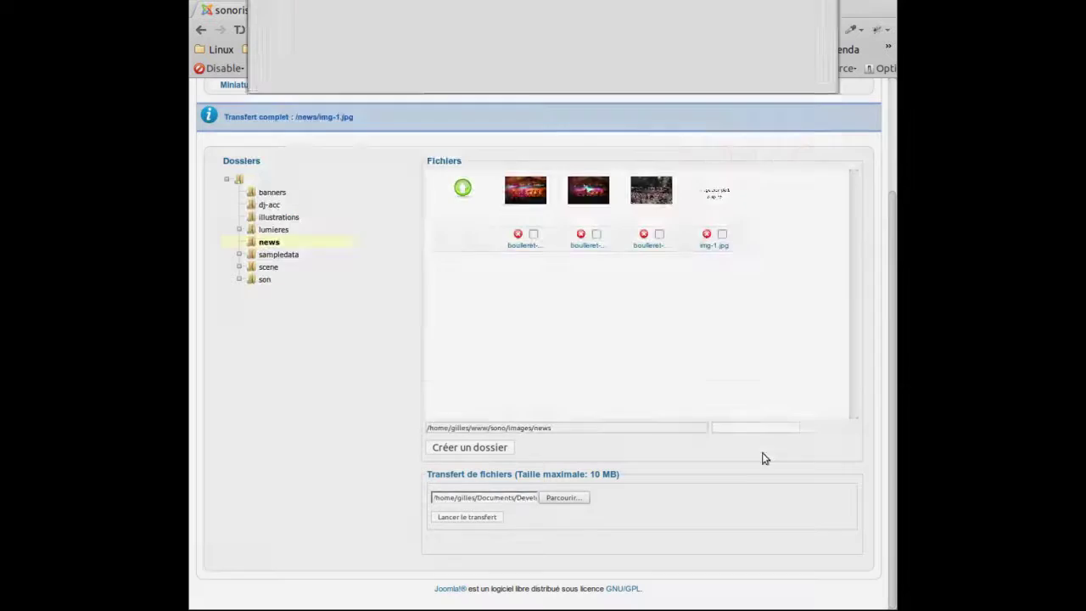
{"action": "left_click", "coordinate": [467, 516]}
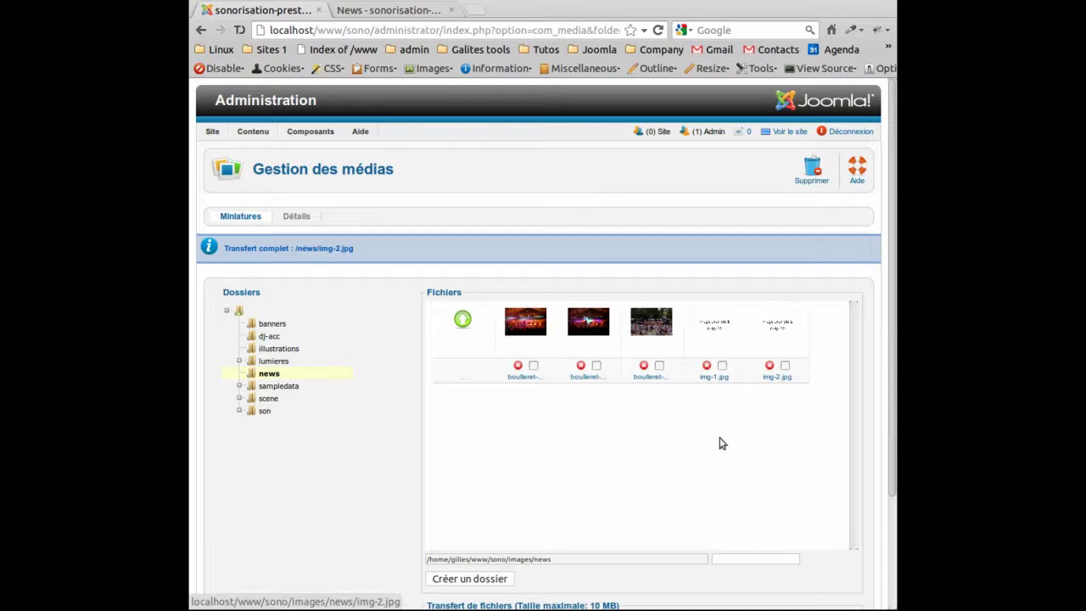
Upload img-3.jpg from the ArticlesNewsSpl folder into the news media folder.
{"action": "scroll", "coordinate": [719, 441], "scroll_direction": "down", "scroll_amount": 3}
{"action": "scroll", "coordinate": [719, 438], "scroll_direction": "down", "scroll_amount": 1}
{"action": "left_click", "coordinate": [571, 500]}
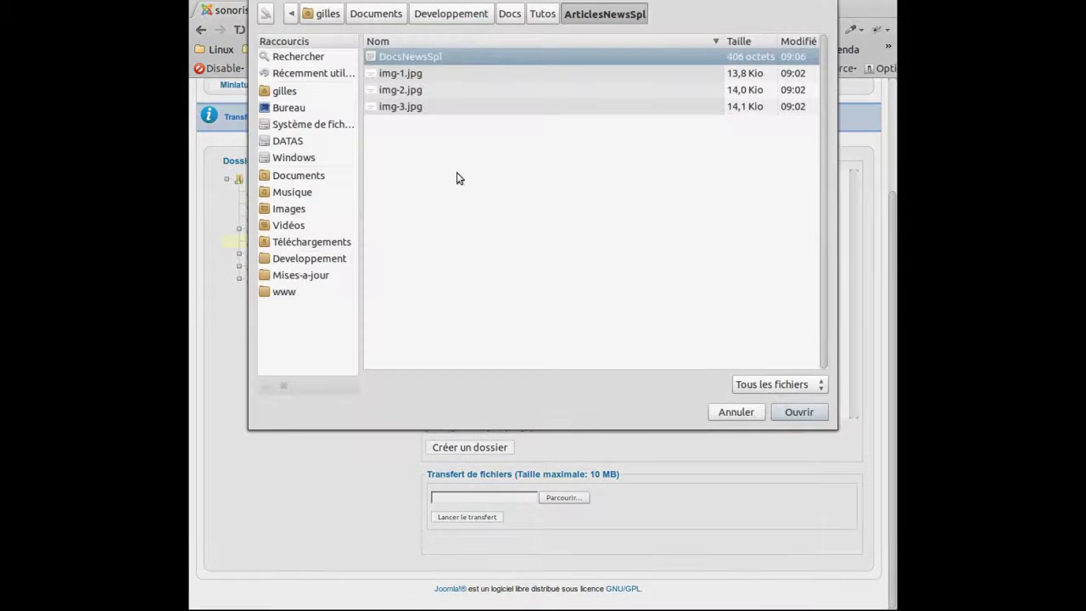
{"action": "left_click", "coordinate": [427, 107]}
{"action": "left_click", "coordinate": [800, 412]}
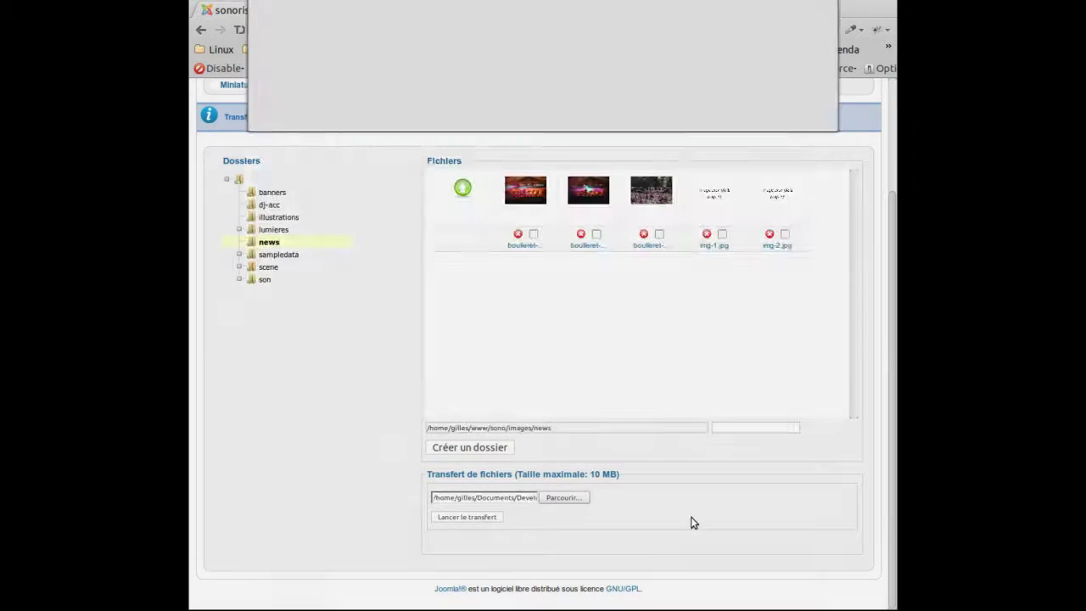
{"action": "left_click", "coordinate": [468, 517]}
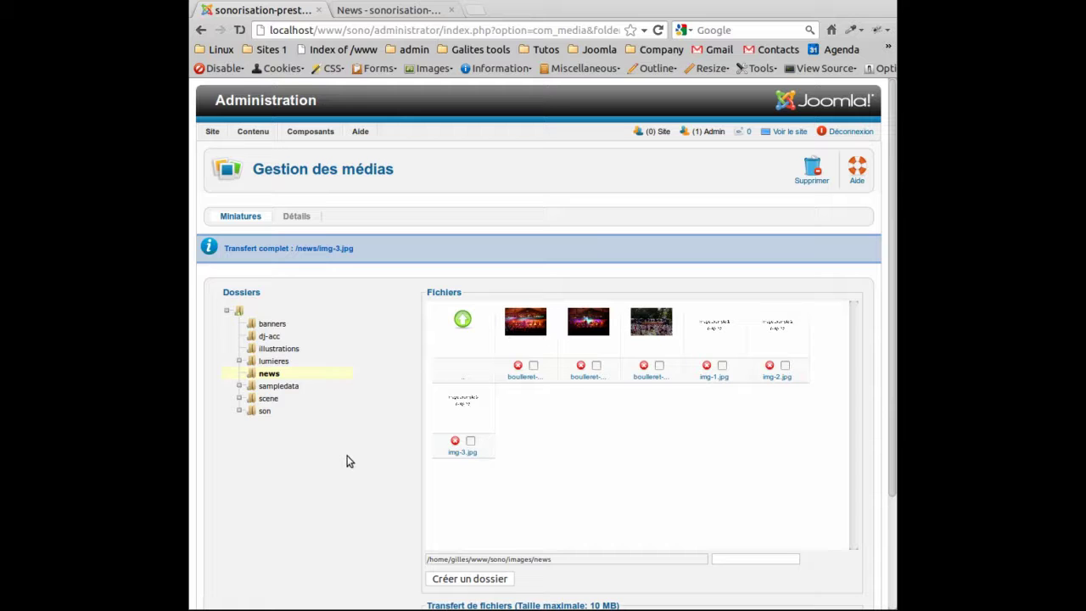
Start a new article and assign it to the News category.
{"action": "mouse_move", "coordinate": [254, 134]}
{"action": "mouse_move", "coordinate": [265, 154]}
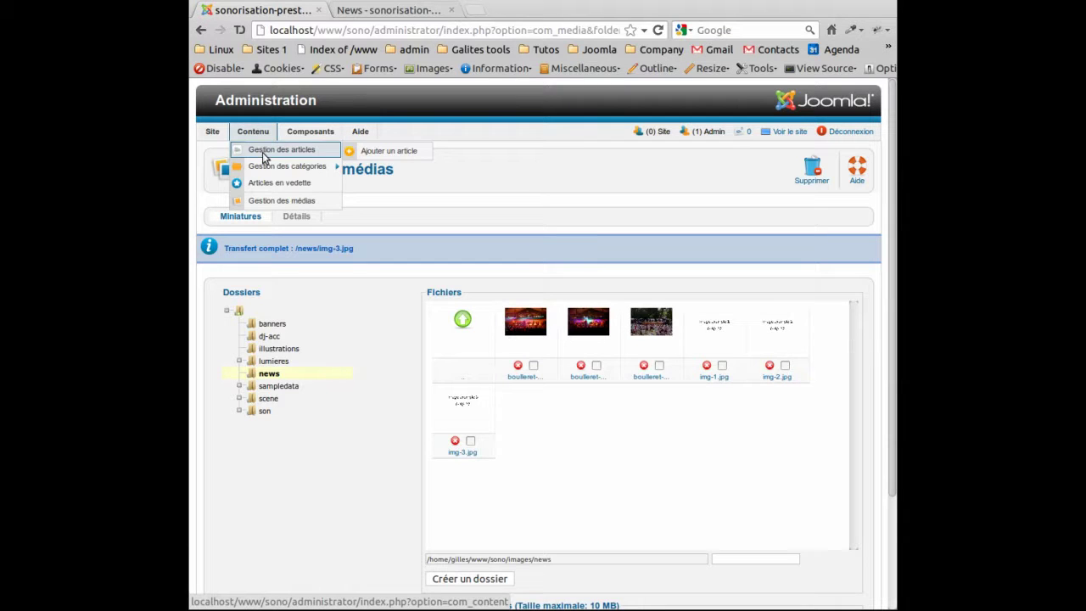
{"action": "left_click", "coordinate": [391, 152]}
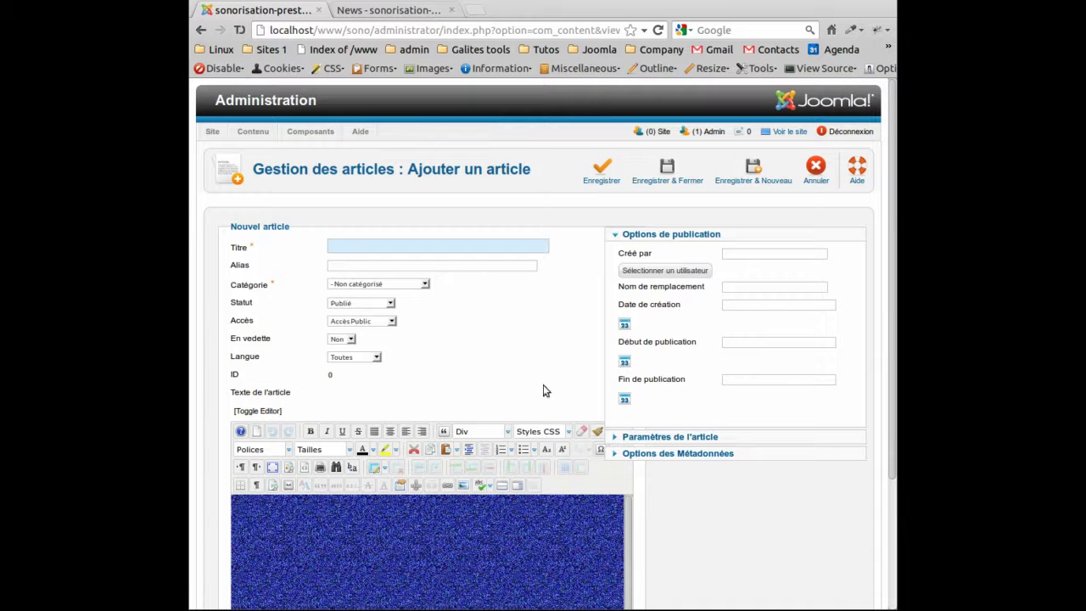
{"action": "scroll", "coordinate": [543, 391], "scroll_direction": "down", "scroll_amount": 1}
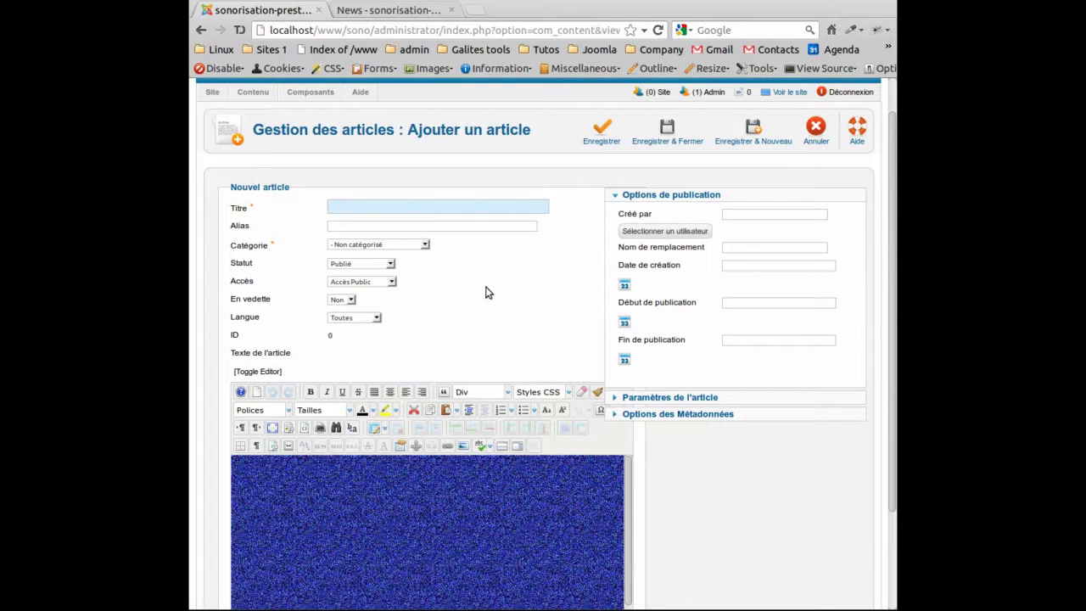
{"action": "left_click", "coordinate": [424, 246]}
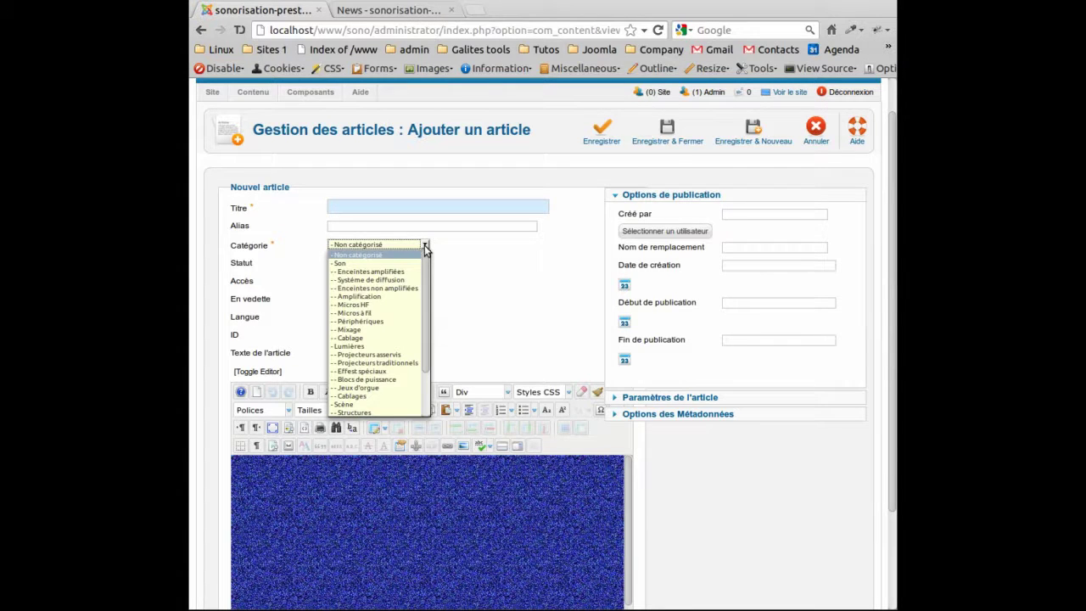
{"action": "left_click_drag", "start_coordinate": [426, 261], "coordinate": [427, 306]}
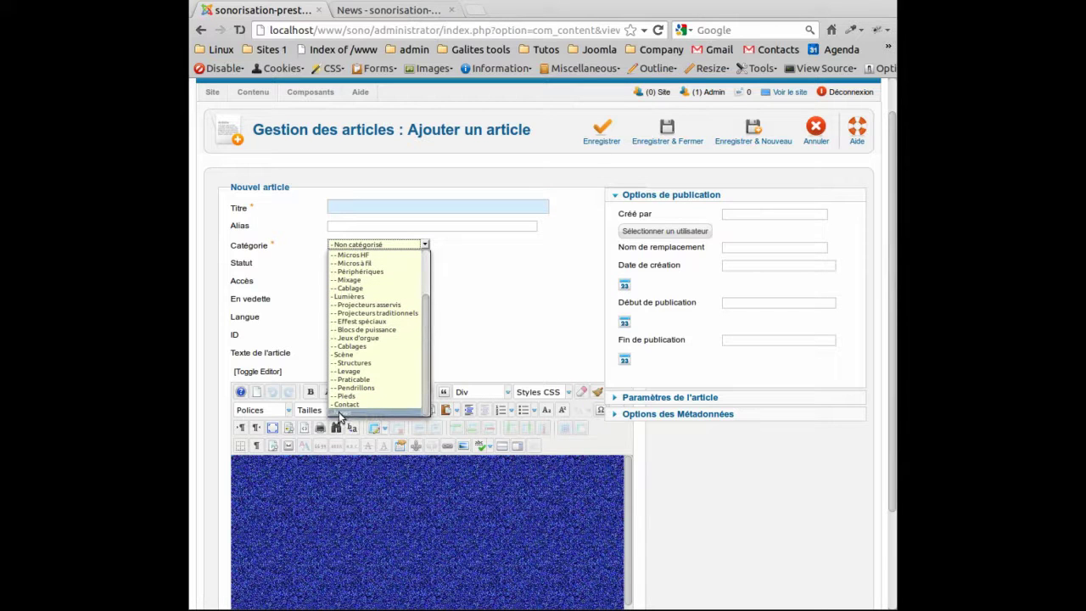
{"action": "left_click", "coordinate": [341, 412]}
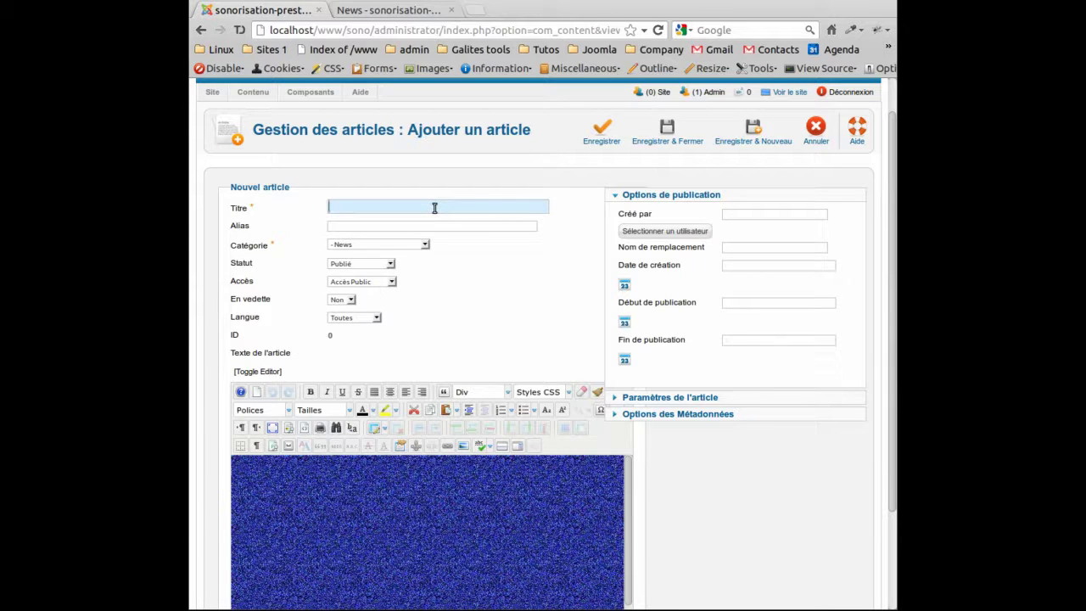
Title the new article "Démo une 1".
{"action": "type", "text": "Démp"}
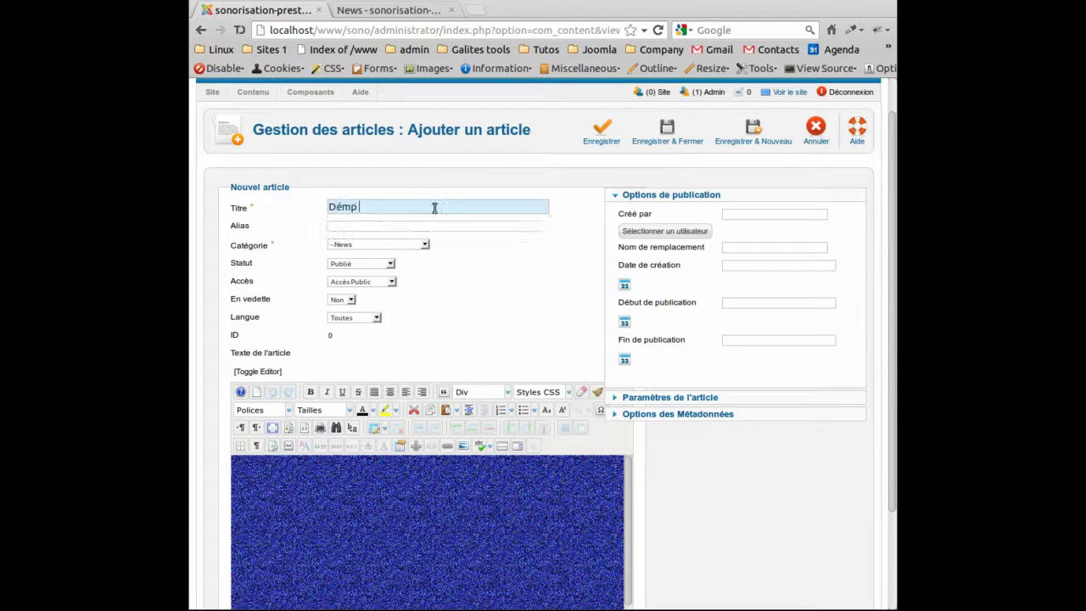
{"action": "key", "text": "BackSpace"}
{"action": "type", "text": "o une"}
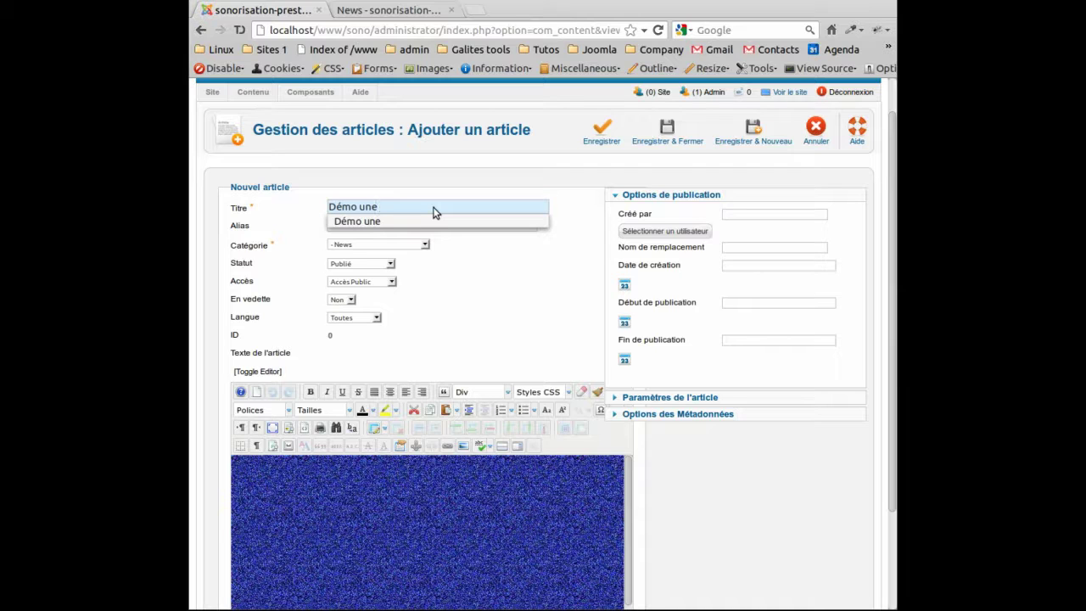
{"action": "type", "text": " 1"}
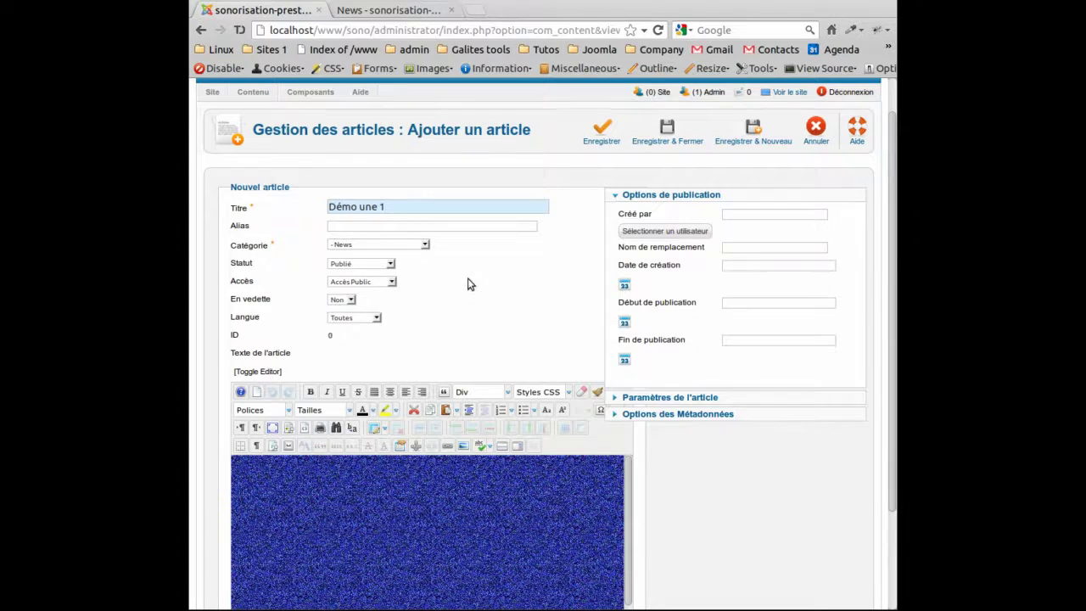
Insert the "News 1 image" template into the article body.
{"action": "scroll", "coordinate": [469, 283], "scroll_direction": "down", "scroll_amount": 3}
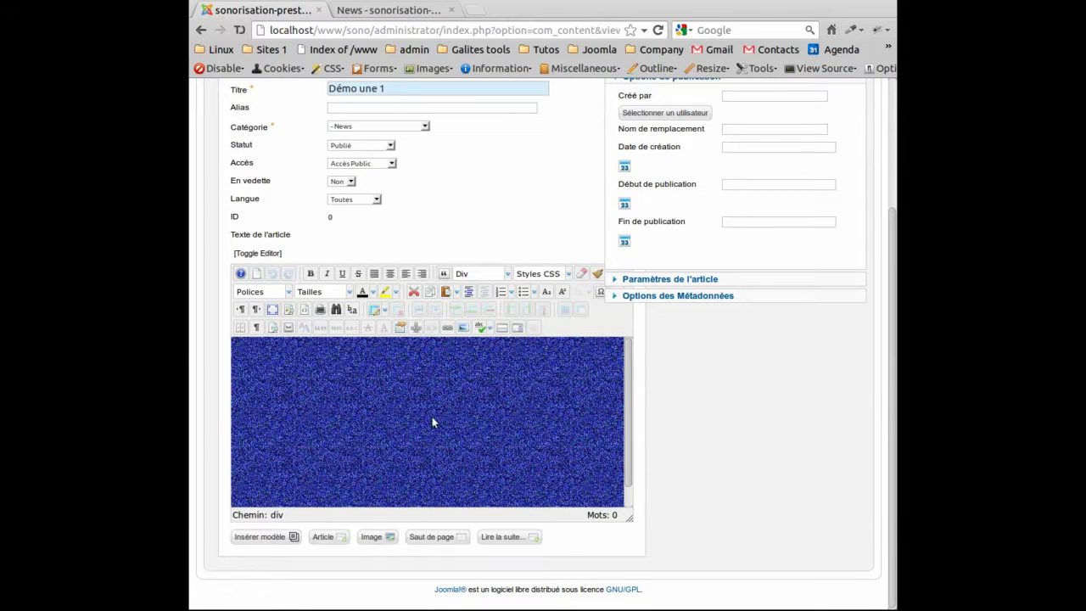
{"action": "left_click", "coordinate": [259, 536]}
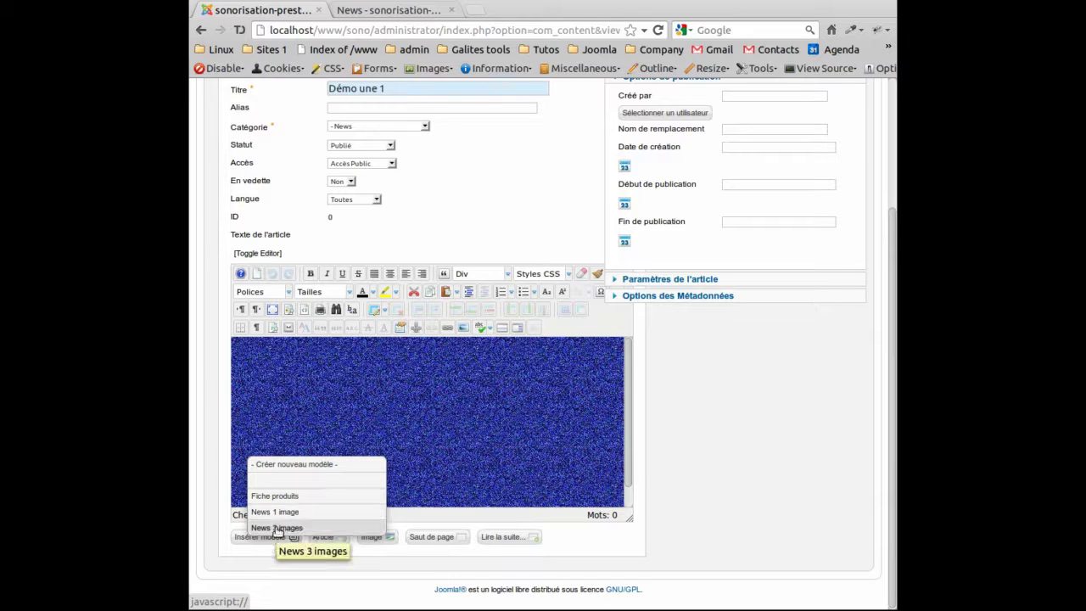
{"action": "left_click", "coordinate": [277, 512]}
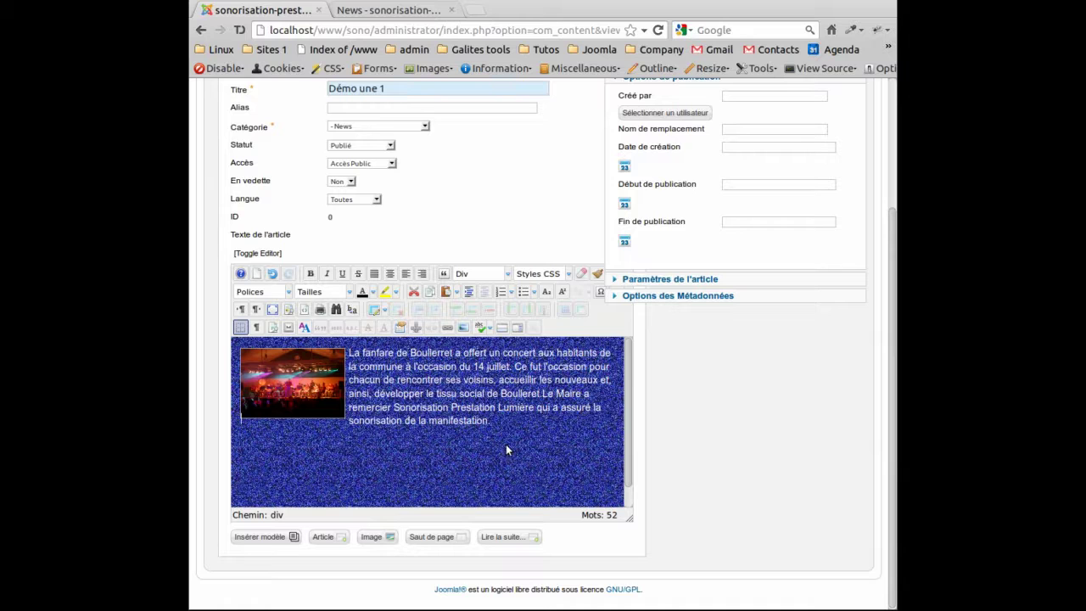
Choose img-1.jpg from the news folder as the replacement for the template's concert picture.
{"action": "left_click", "coordinate": [284, 380]}
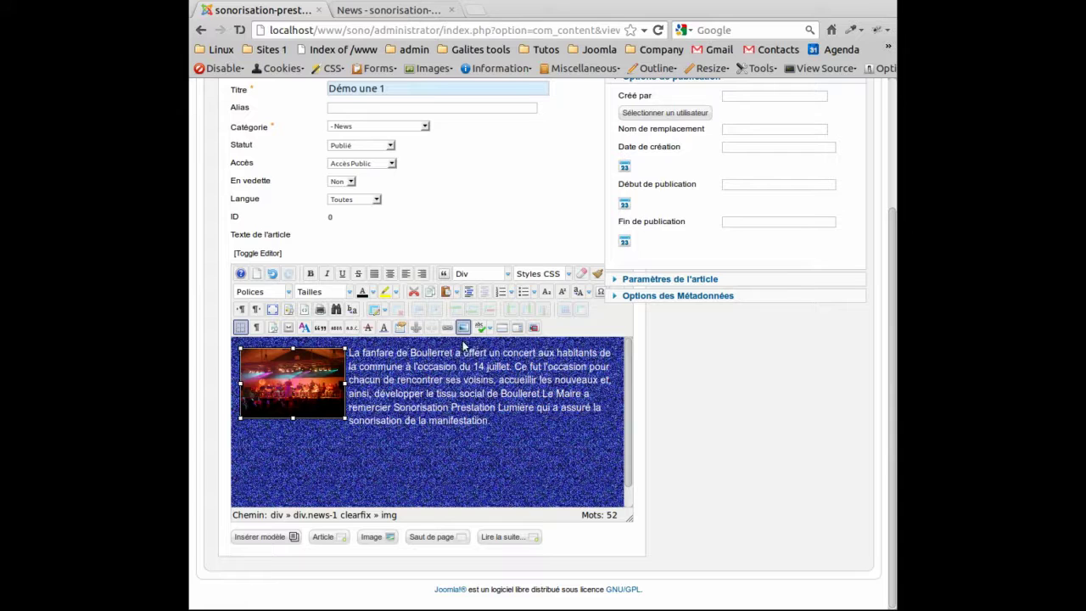
{"action": "left_click", "coordinate": [463, 328]}
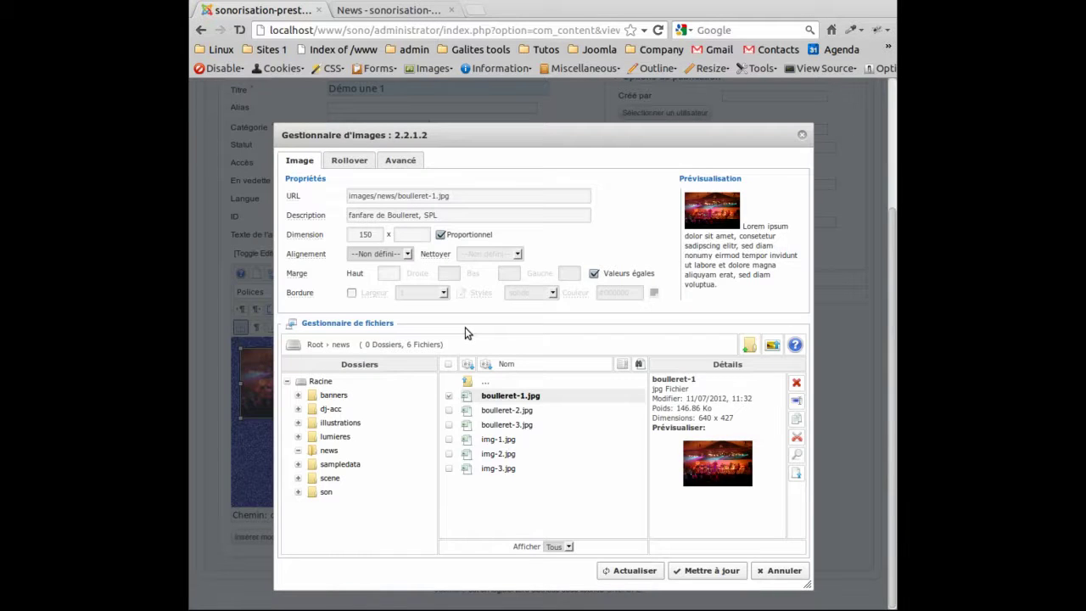
{"action": "left_click", "coordinate": [332, 454]}
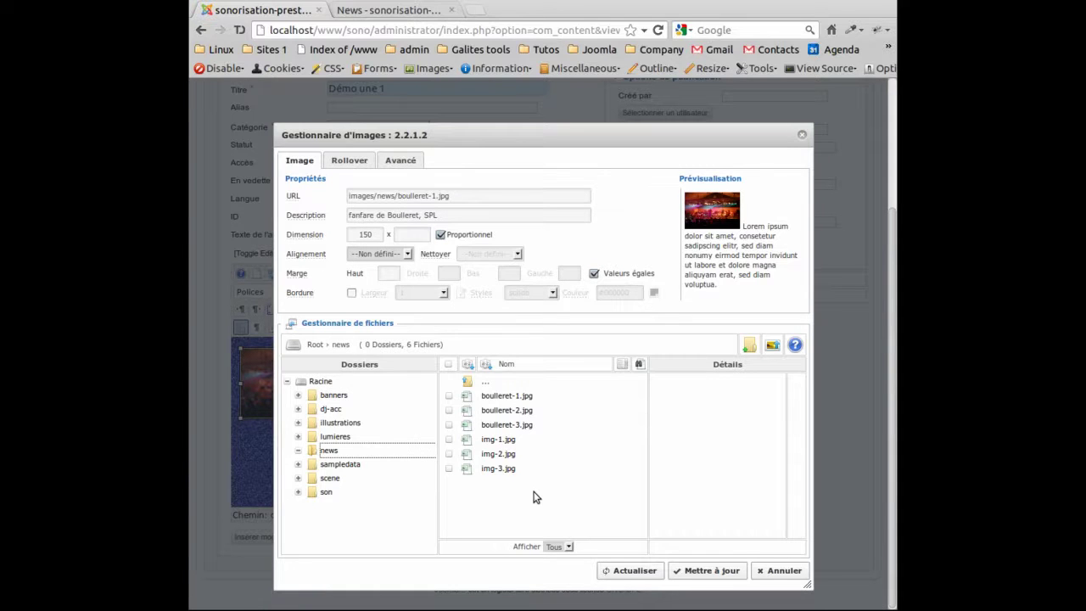
{"action": "left_click", "coordinate": [500, 440]}
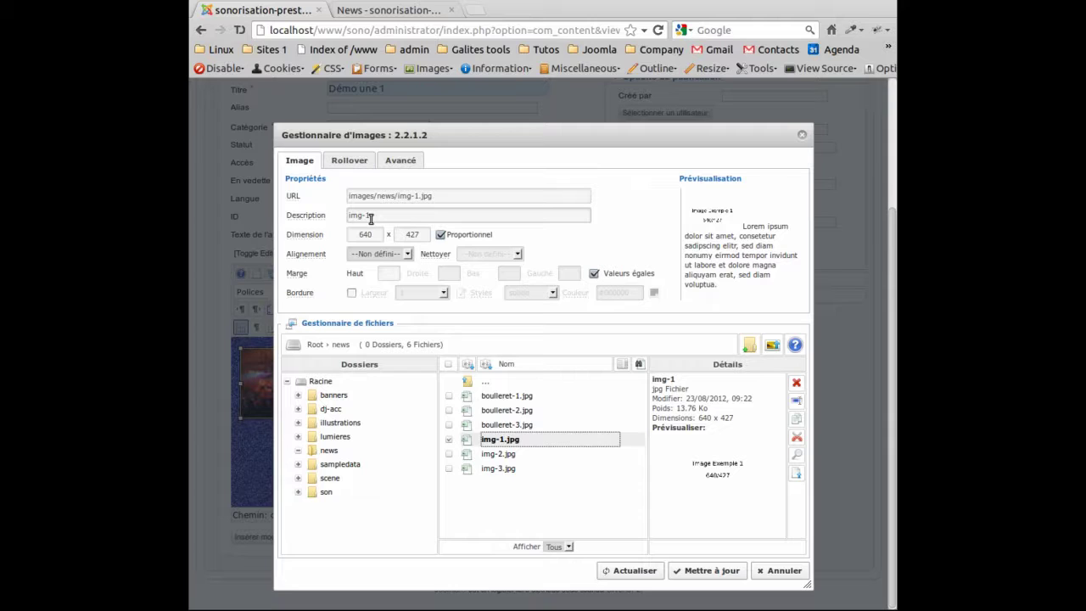
Set the image description to "une image de démo de sonorisation prestation lumière".
{"action": "left_click_drag", "start_coordinate": [371, 218], "coordinate": [356, 217]}
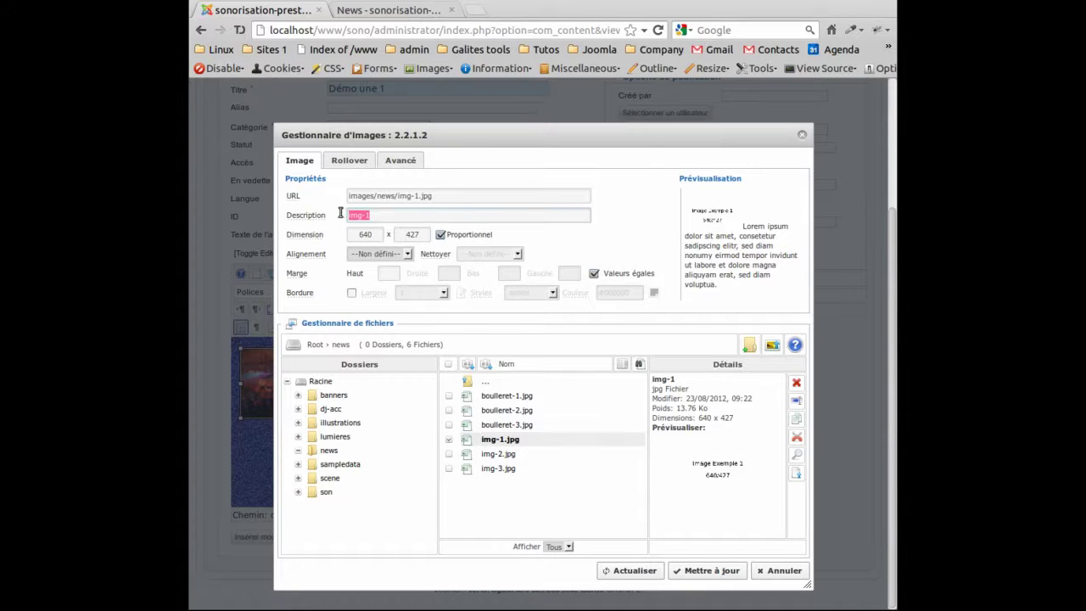
{"action": "mouse_move", "coordinate": [338, 205]}
{"action": "type", "text": "un"}
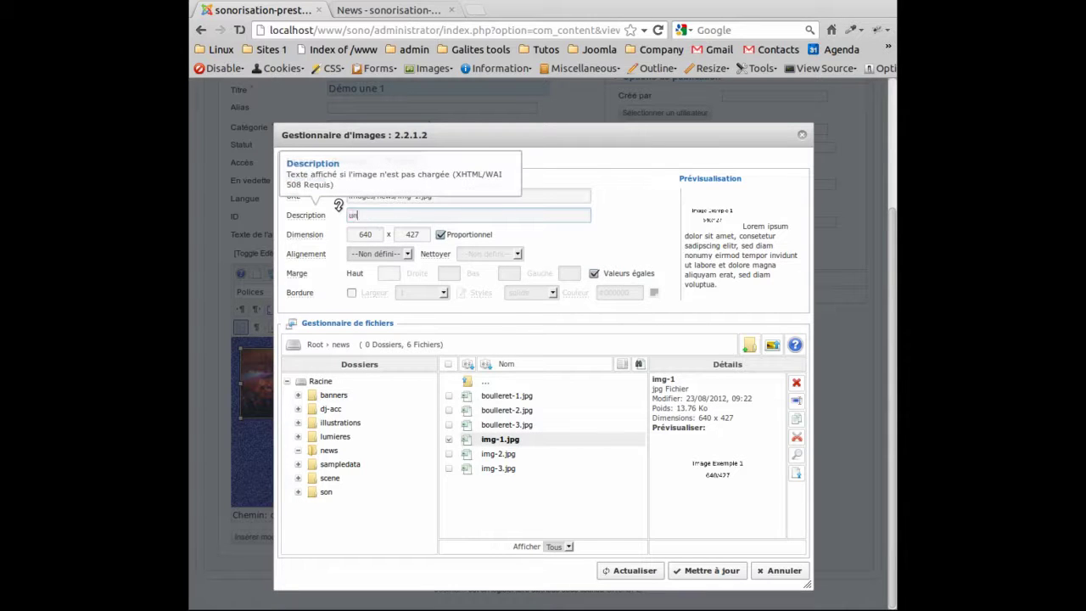
{"action": "type", "text": "e image de démp"}
{"action": "key", "text": "BackSpace"}
{"action": "key", "text": "BackSpace"}
{"action": "type", "text": "o de sonorist"}
{"action": "key", "text": "BackSpace"}
{"action": "type", "text": "ation pre"}
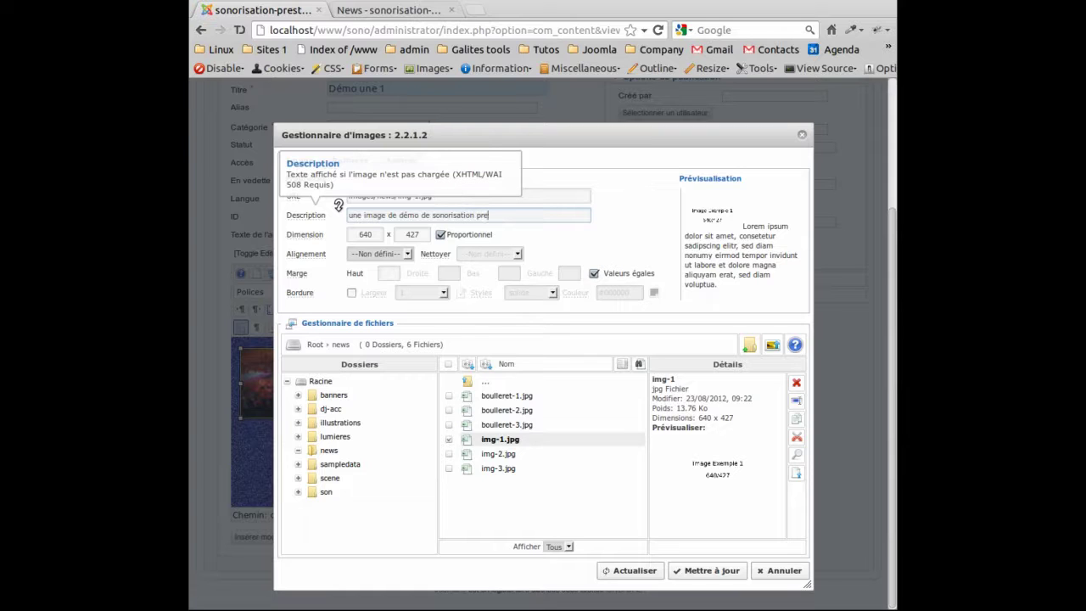
{"action": "type", "text": "station lumi"}
{"action": "type", "text": "ure"}
{"action": "key", "text": "BackSpace"}
{"action": "key", "text": "BackSpace"}
{"action": "key", "text": "BackSpace"}
{"action": "type", "text": "ère"}
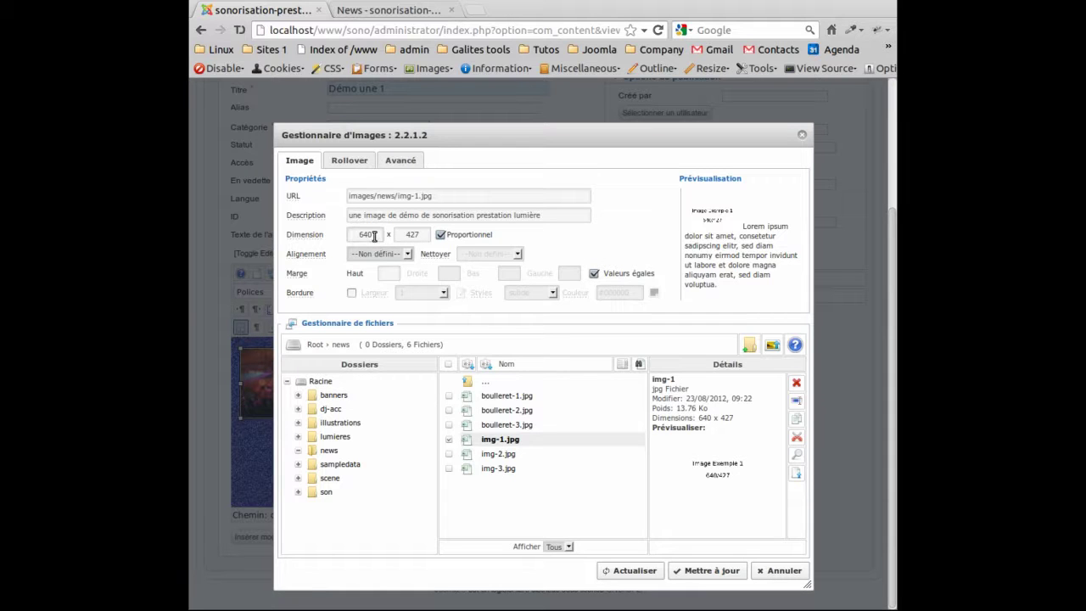
Set the image width to 131 with proportions kept and update the picture in the article.
{"action": "left_click_drag", "start_coordinate": [374, 237], "coordinate": [345, 239]}
{"action": "type", "text": "131"}
{"action": "left_click_drag", "start_coordinate": [422, 235], "coordinate": [404, 235]}
{"action": "left_click", "coordinate": [521, 237]}
{"action": "left_click", "coordinate": [707, 571]}
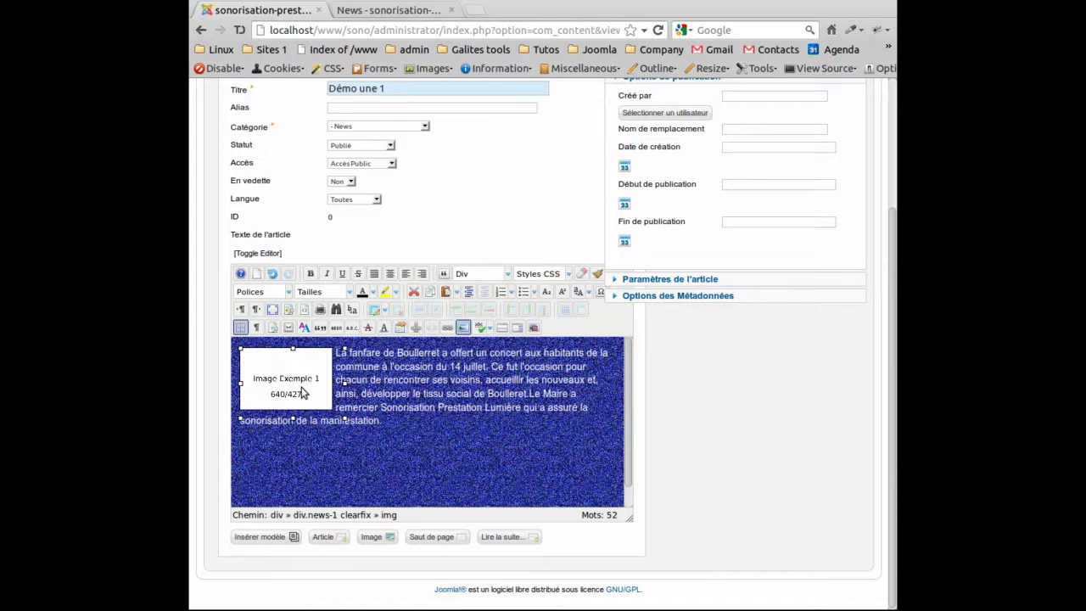
Replace the template's whole paragraph with the text beginning "Le Lorem Ipsum est simplement du faux texte".
{"action": "left_click", "coordinate": [394, 386]}
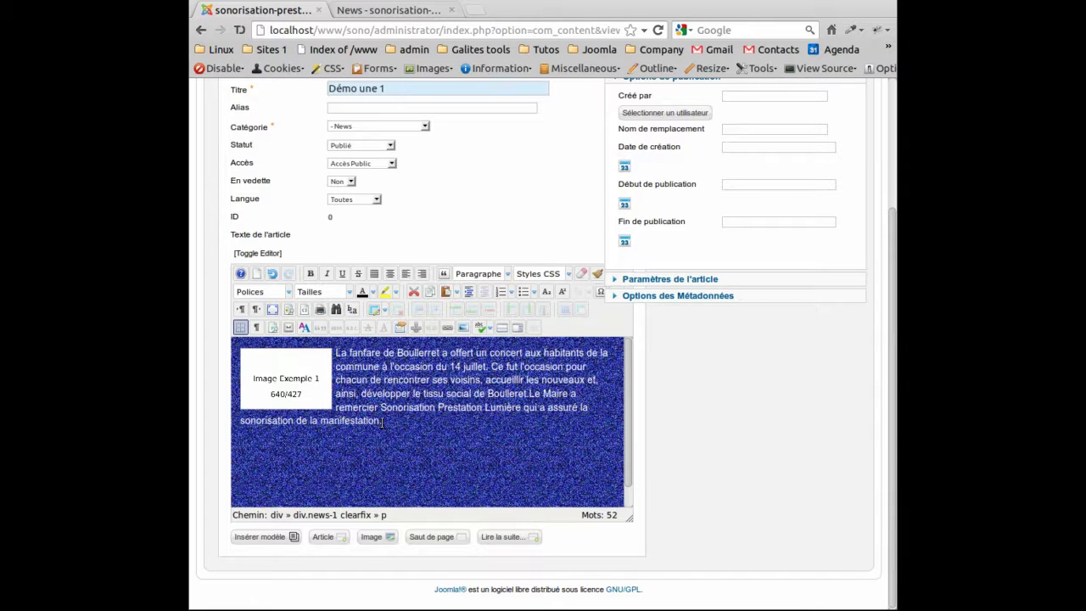
{"action": "left_click_drag", "start_coordinate": [383, 421], "coordinate": [338, 353]}
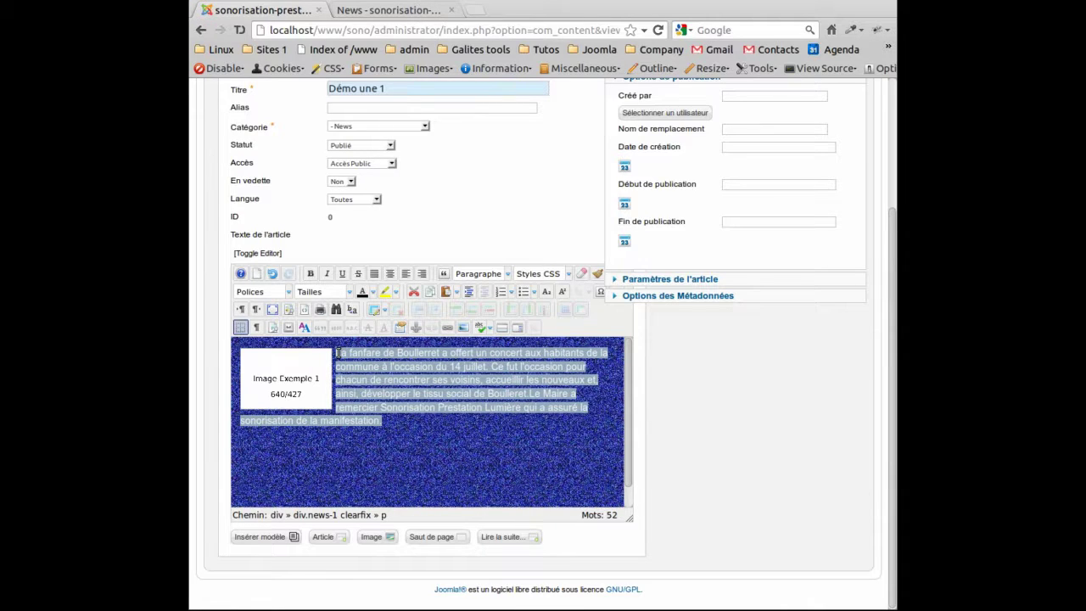
{"action": "left_click_drag", "start_coordinate": [338, 353], "coordinate": [338, 353]}
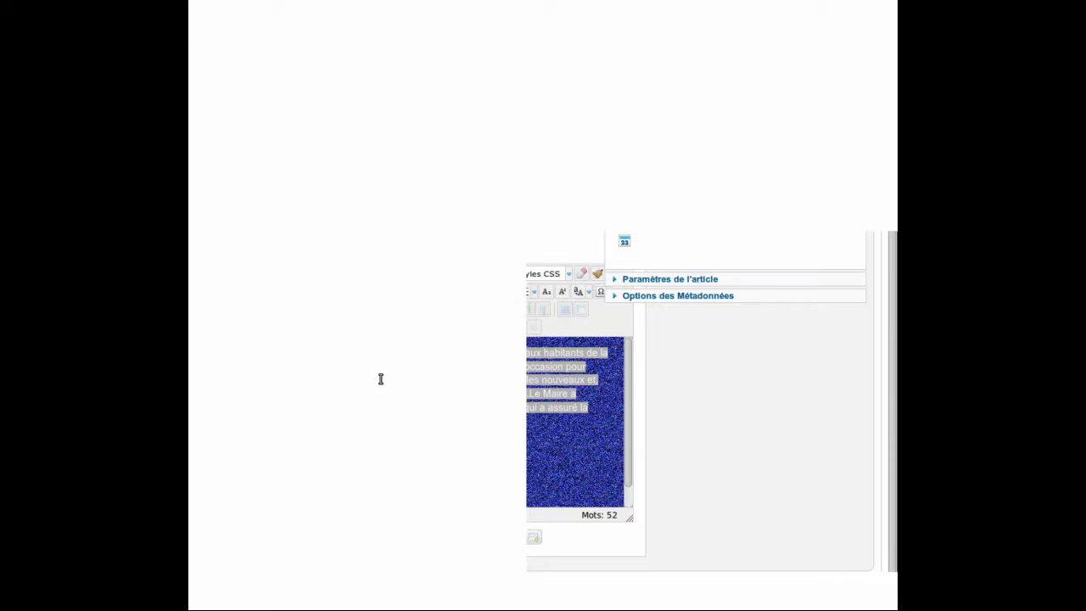
{"action": "left_click", "coordinate": [381, 379]}
{"action": "left_click", "coordinate": [381, 422]}
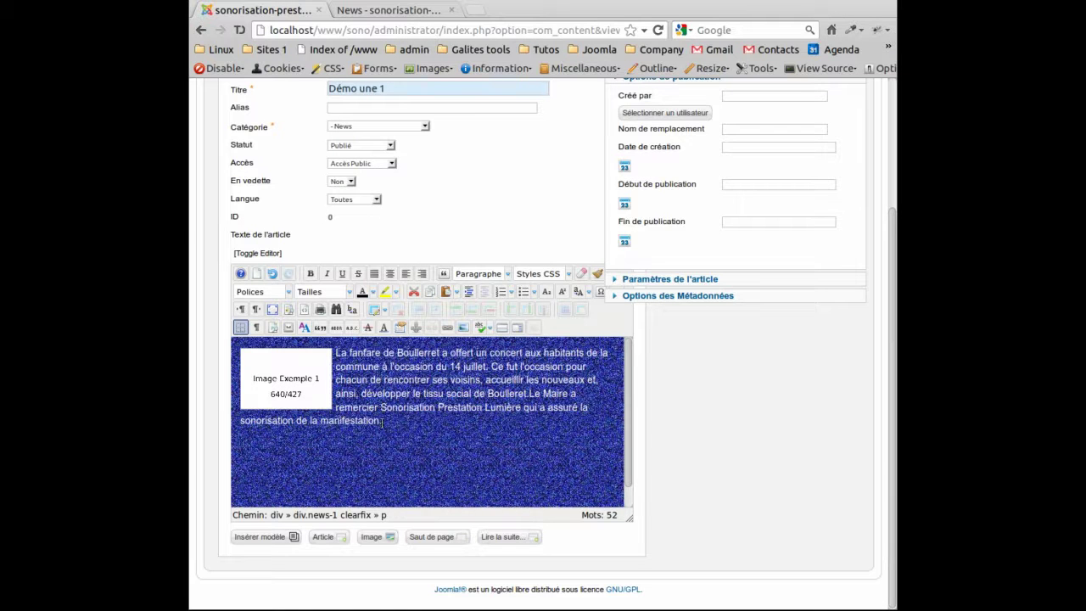
{"action": "left_click", "coordinate": [381, 423]}
{"action": "left_click_drag", "start_coordinate": [382, 422], "coordinate": [338, 356]}
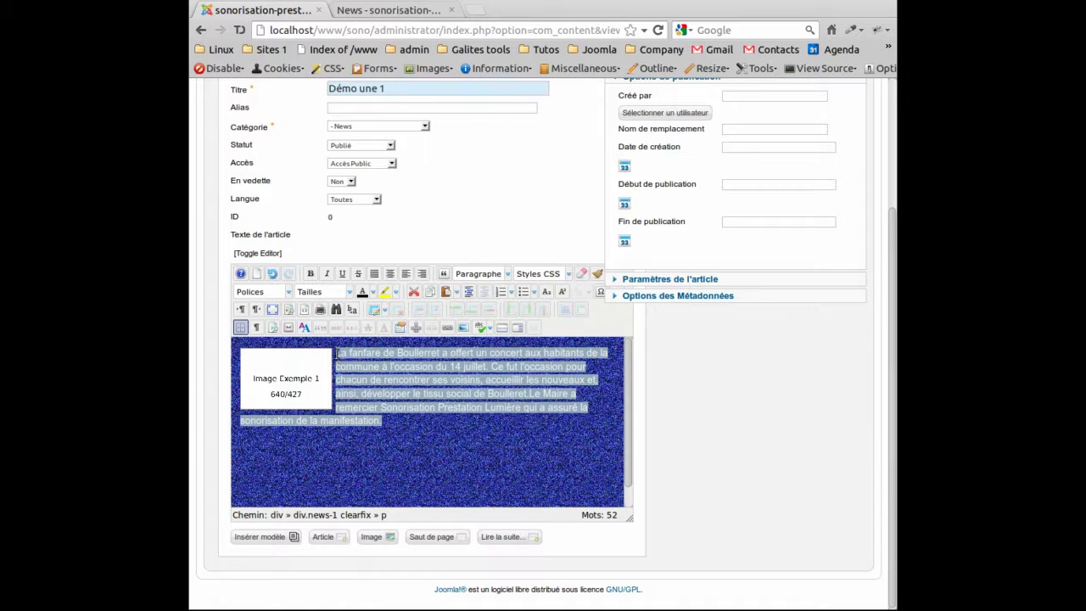
{"action": "type", "text": "Le Lorem Ipsum est simplement du faux texte employé dans la composition et la mise en page avant impression. Le Lorem Ipsum est le faux texte standard de l'imprimerie depuis les années 1500, quand un peintre anonyme assembla ensemble des morceaux de texte pour réaliser un livre spécimen de polices de texte."}
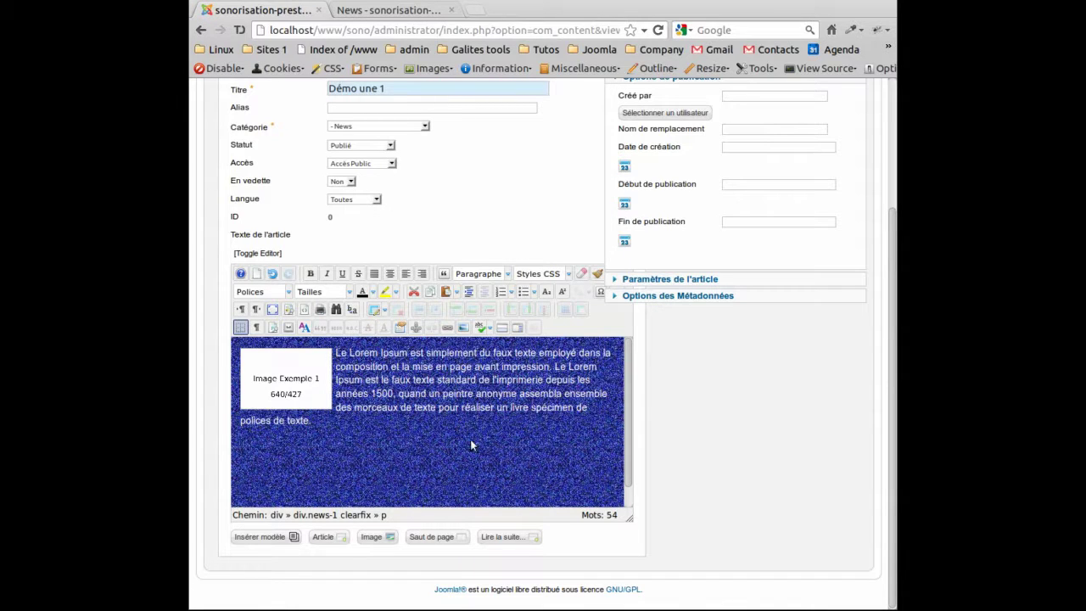
Save the article and reload the News page of the public site.
{"action": "scroll", "coordinate": [727, 445], "scroll_direction": "up", "scroll_amount": 4}
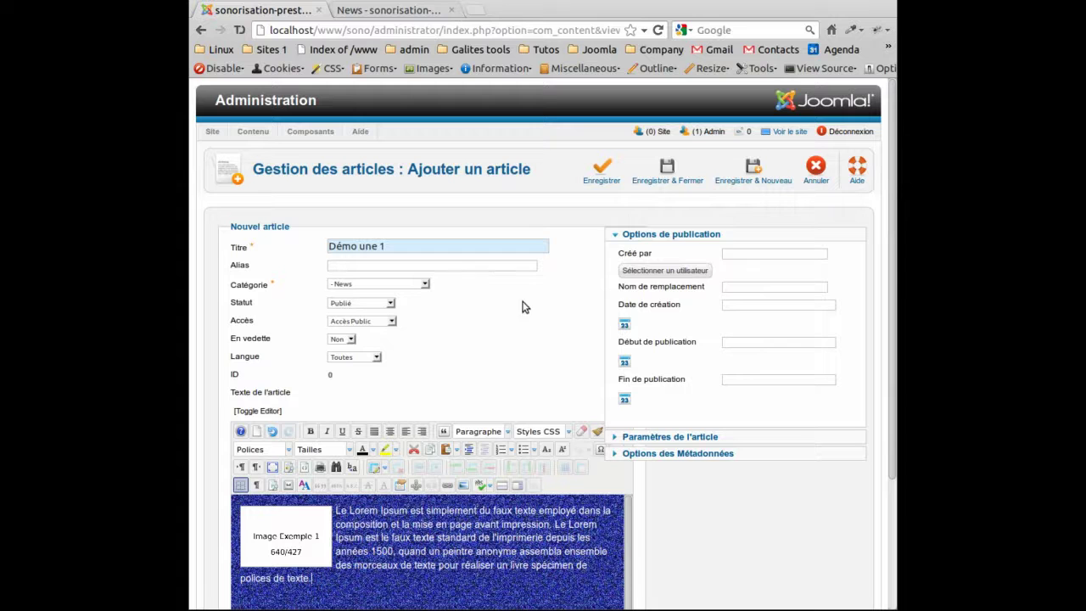
{"action": "left_click", "coordinate": [599, 173]}
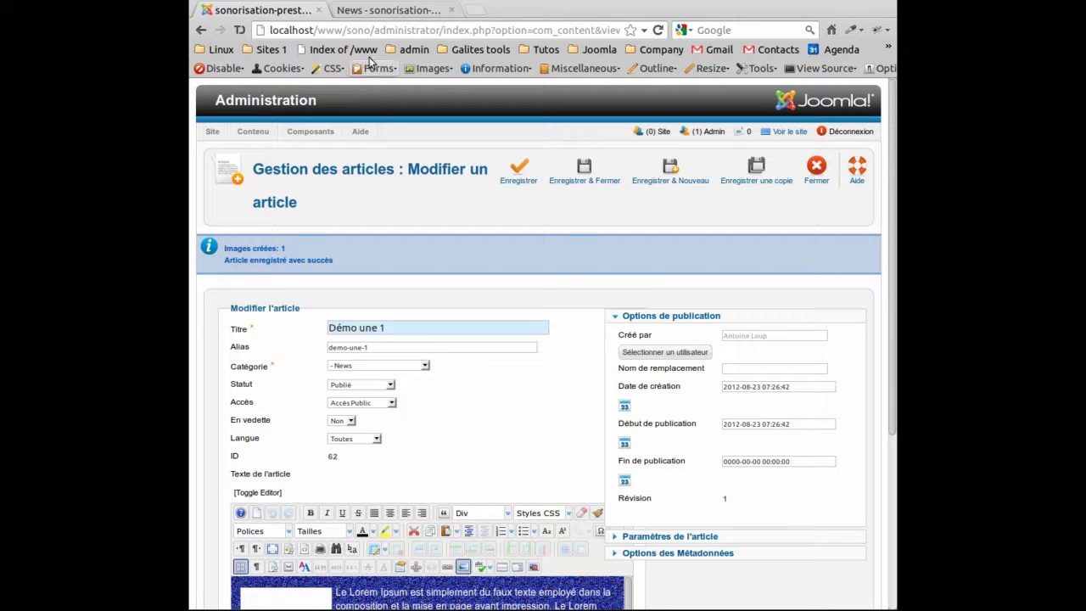
{"action": "left_click", "coordinate": [397, 13]}
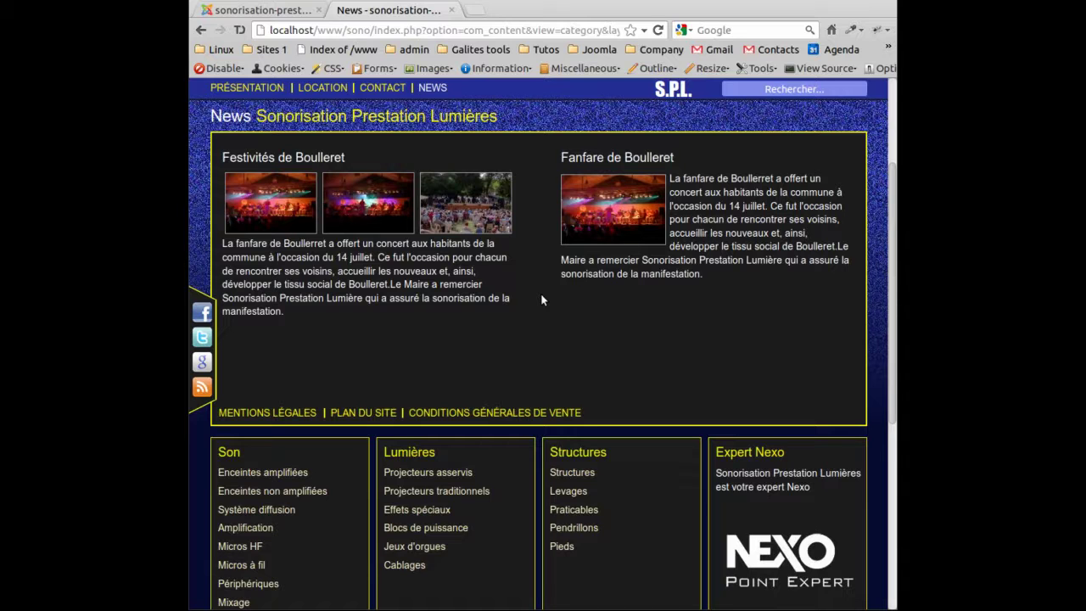
{"action": "key", "text": "F5"}
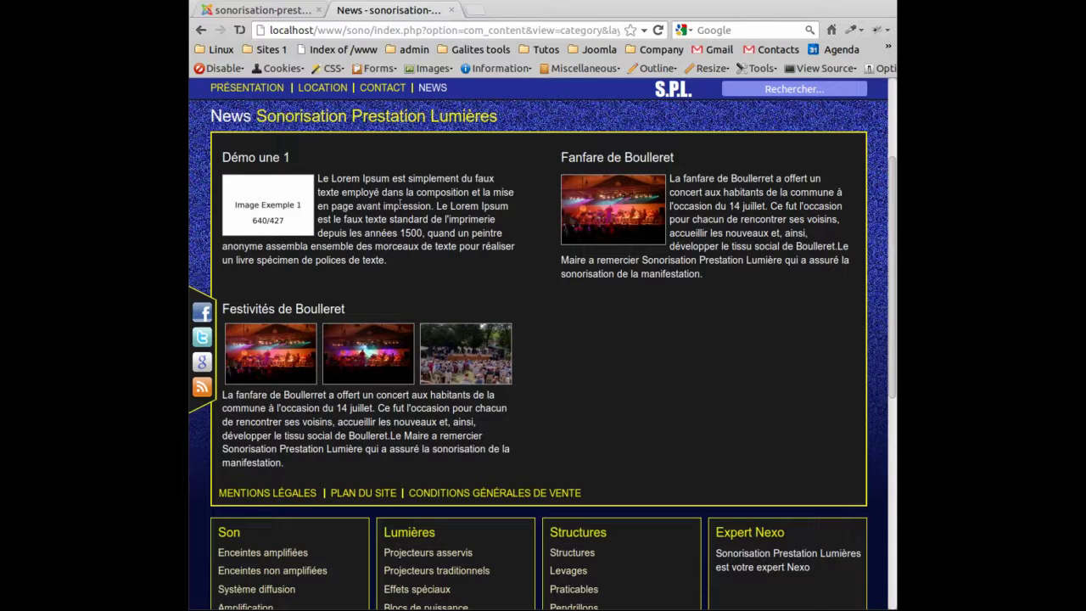
Check the title and text of "Démo une 1" on the News page, and view its image enlarged.
{"action": "left_click_drag", "start_coordinate": [295, 163], "coordinate": [222, 157]}
{"action": "left_click", "coordinate": [428, 246]}
{"action": "left_click_drag", "start_coordinate": [333, 180], "coordinate": [362, 236]}
{"action": "left_click", "coordinate": [416, 272]}
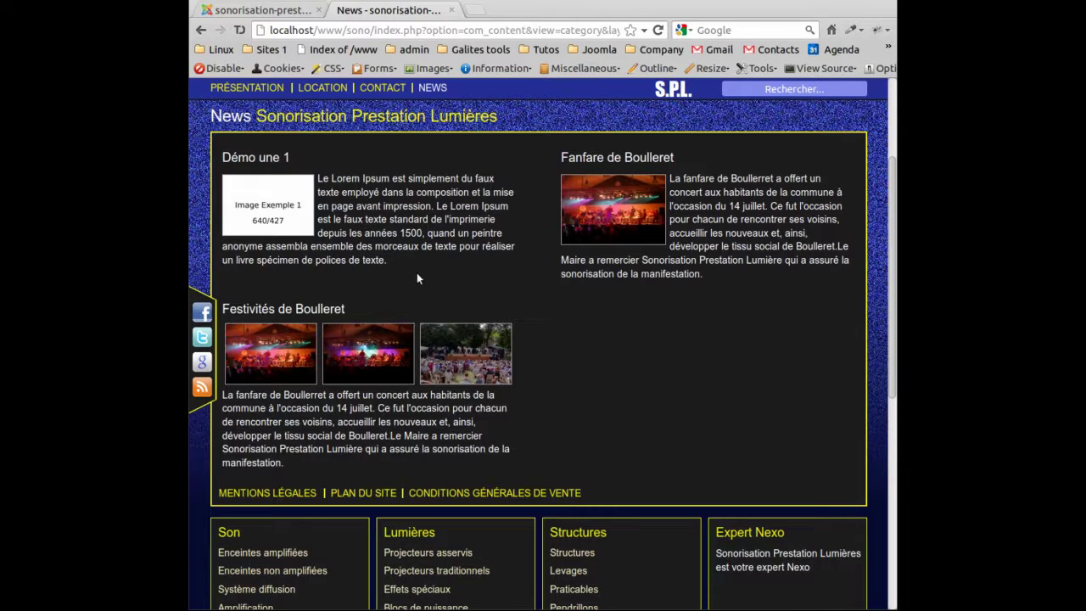
{"action": "left_click", "coordinate": [276, 208]}
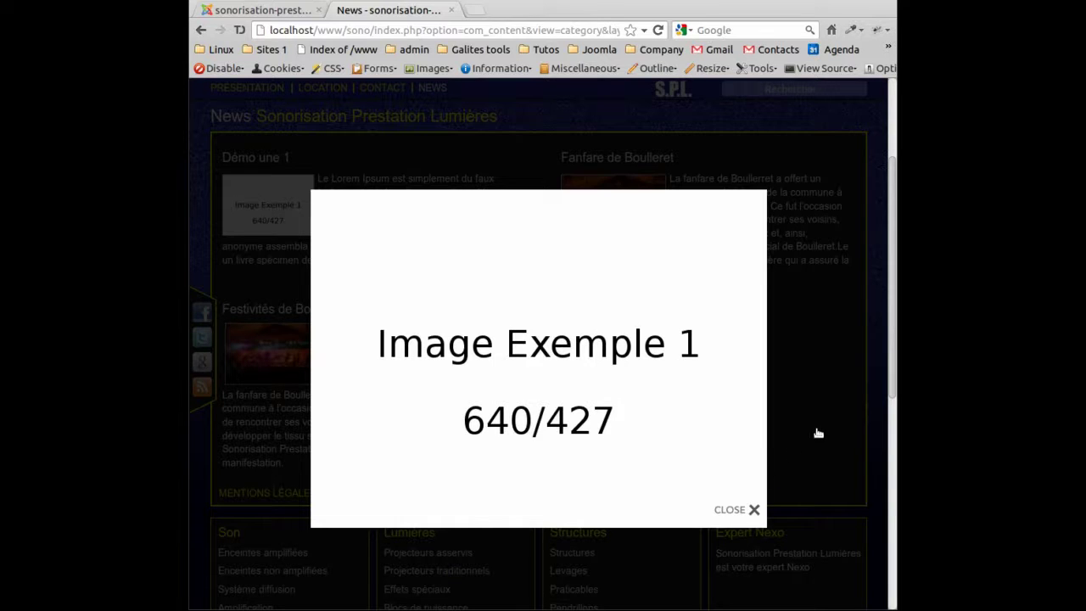
{"action": "left_click", "coordinate": [739, 509]}
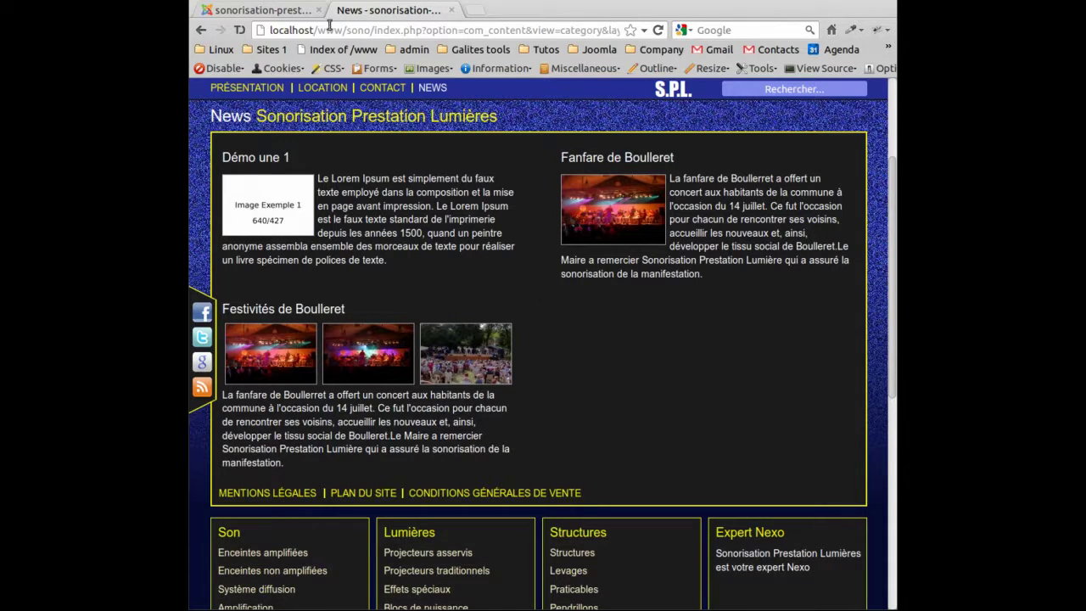
Return to the article editor in the administration, then save and close "Démo une 1".
{"action": "left_click", "coordinate": [289, 10]}
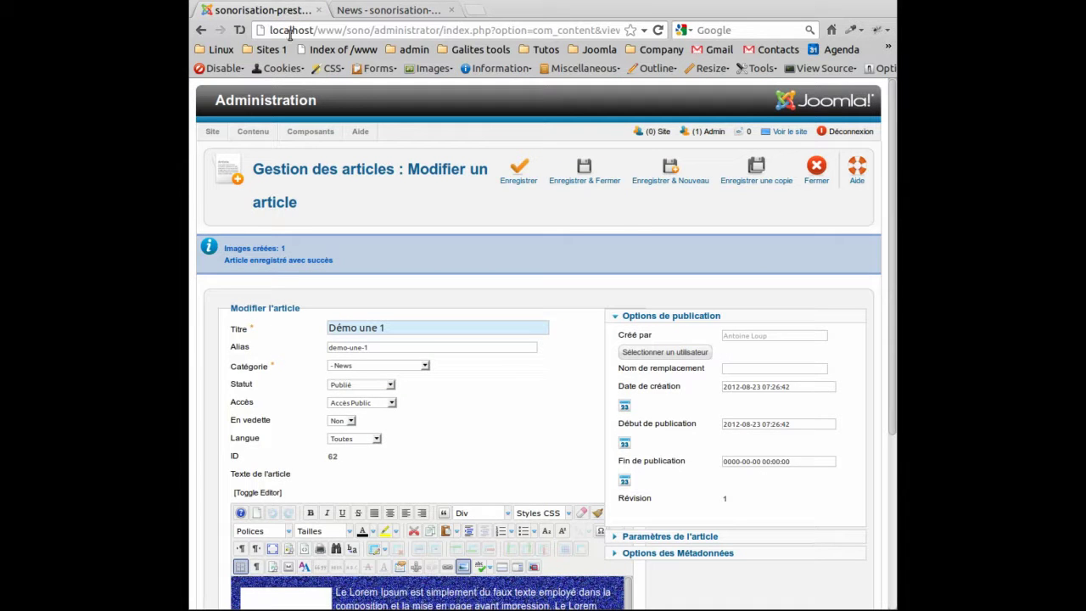
{"action": "scroll", "coordinate": [551, 263], "scroll_direction": "down", "scroll_amount": 2}
{"action": "scroll", "coordinate": [551, 265], "scroll_direction": "up", "scroll_amount": 3}
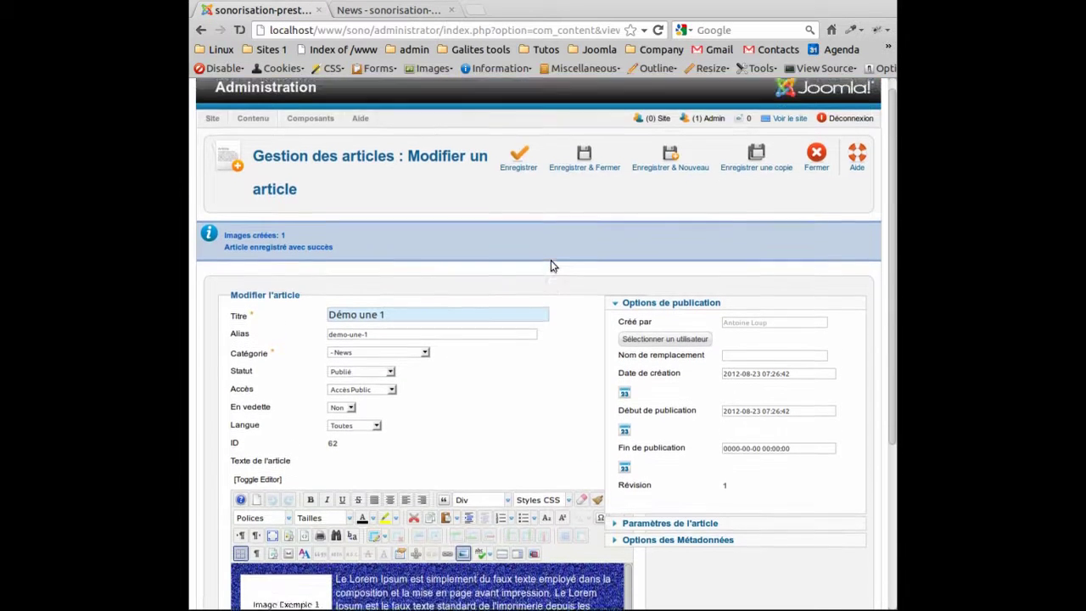
{"action": "scroll", "coordinate": [552, 265], "scroll_direction": "down", "scroll_amount": 6}
{"action": "scroll", "coordinate": [552, 265], "scroll_direction": "up", "scroll_amount": 3}
{"action": "scroll", "coordinate": [551, 263], "scroll_direction": "up", "scroll_amount": 3}
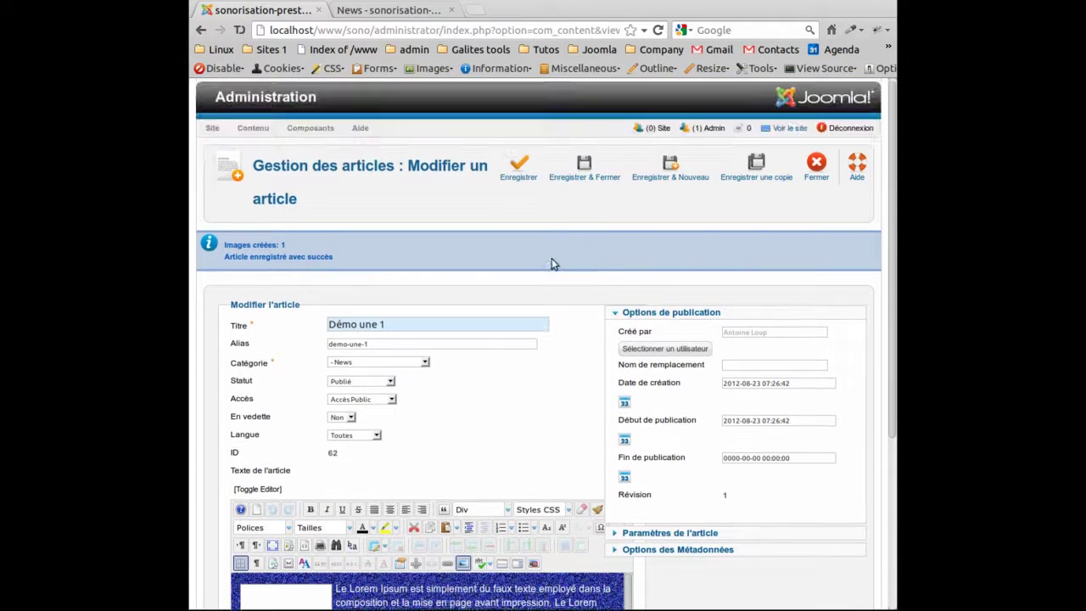
{"action": "left_click", "coordinate": [585, 170]}
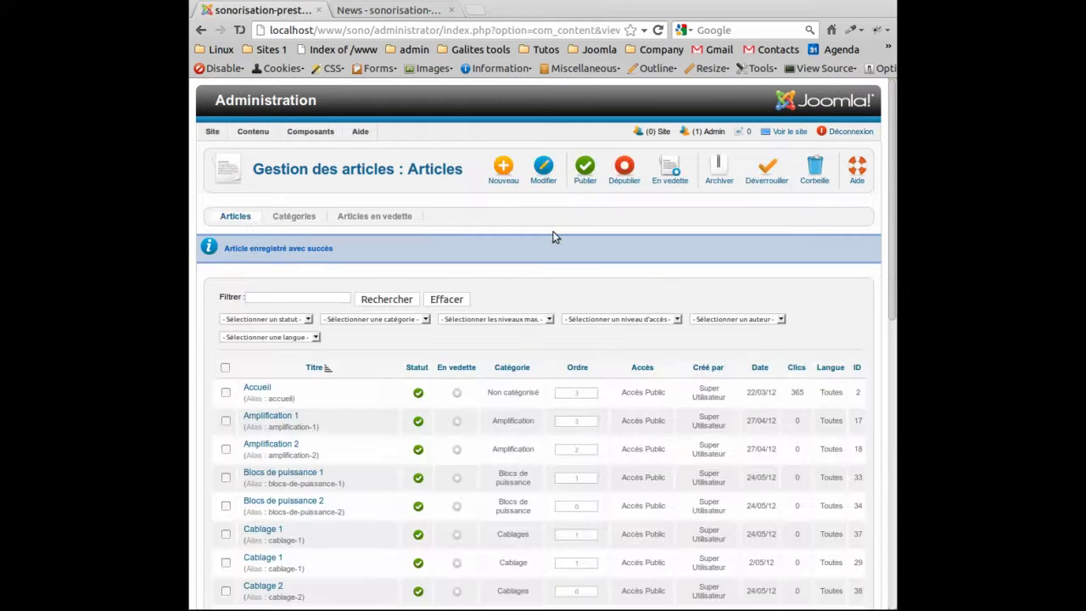
Filter the article list by the News category and start a new article.
{"action": "scroll", "coordinate": [553, 232], "scroll_direction": "down", "scroll_amount": 5}
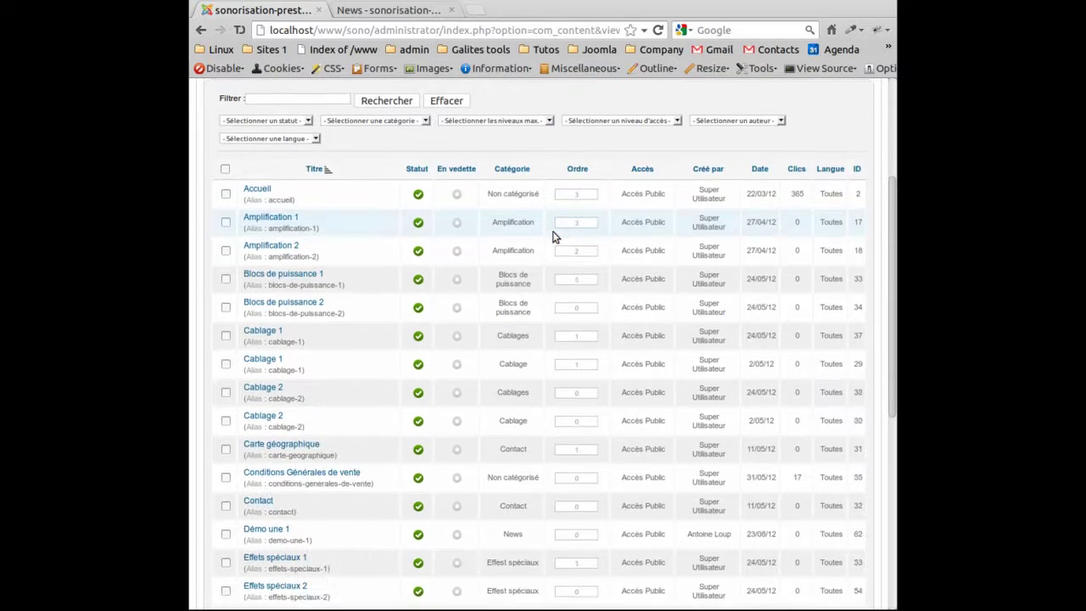
{"action": "scroll", "coordinate": [552, 237], "scroll_direction": "up", "scroll_amount": 4}
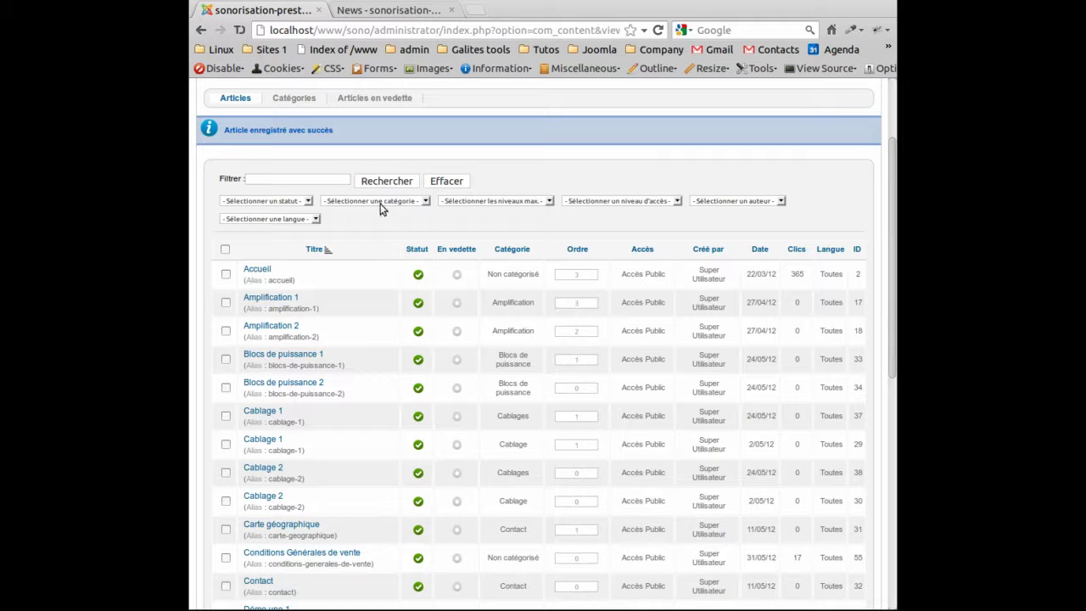
{"action": "left_click", "coordinate": [426, 207]}
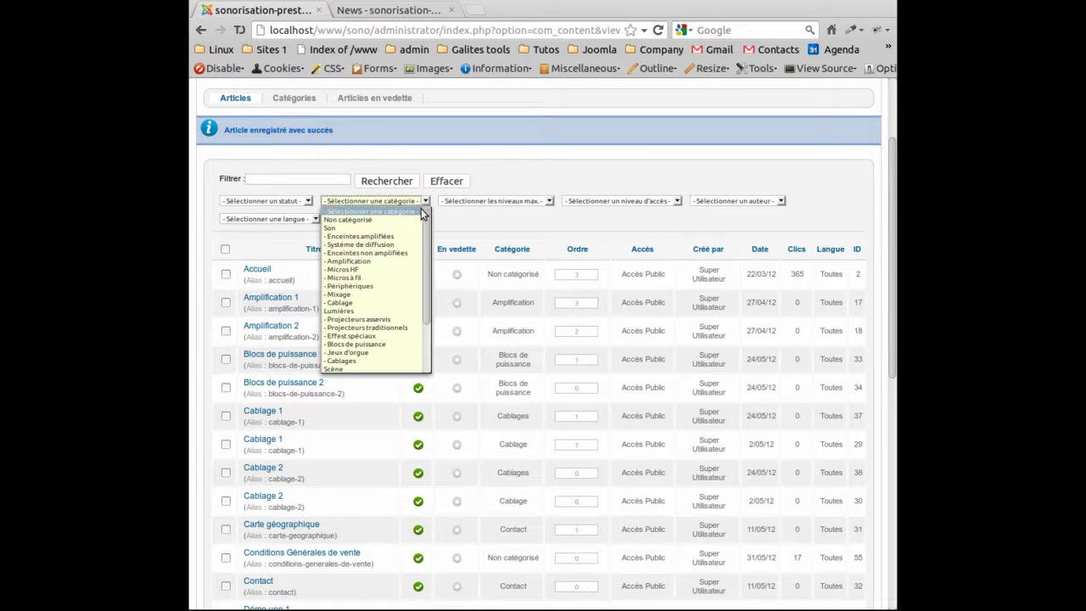
{"action": "left_click_drag", "start_coordinate": [424, 218], "coordinate": [417, 317]}
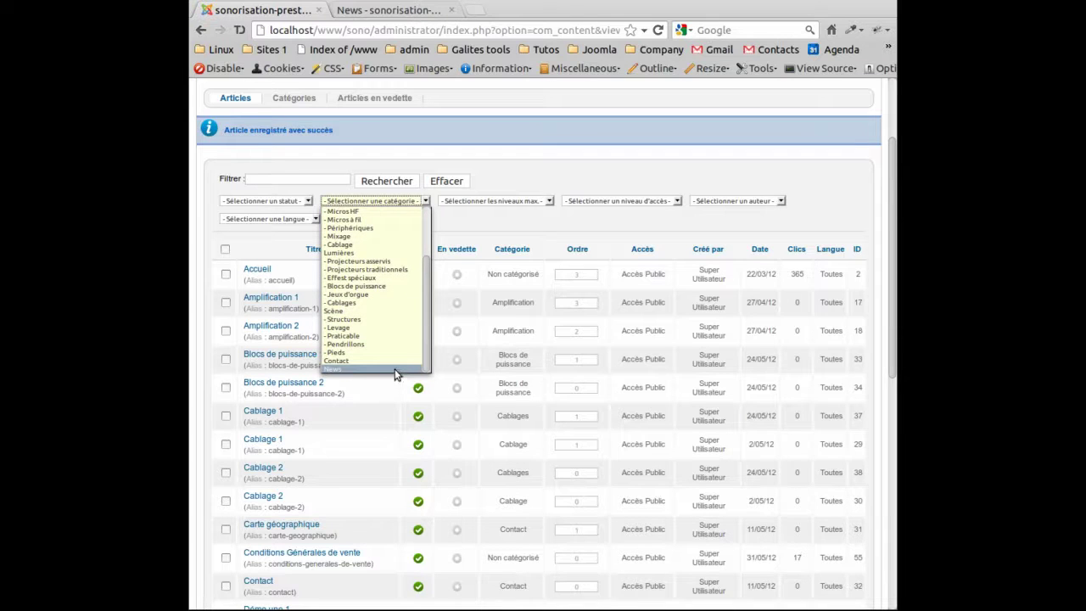
{"action": "left_click", "coordinate": [341, 367]}
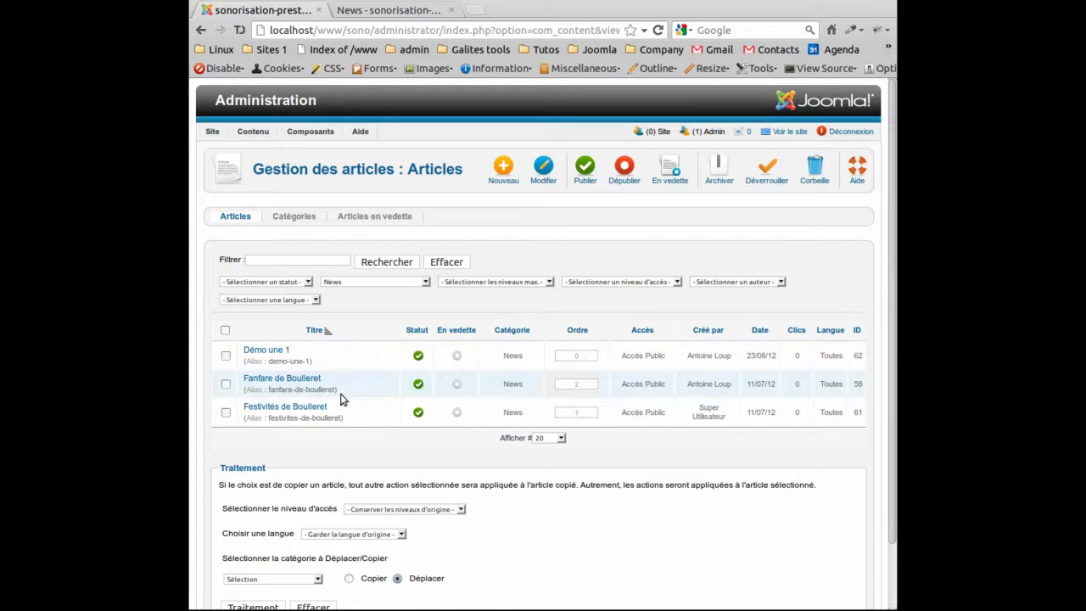
{"action": "left_click", "coordinate": [505, 168]}
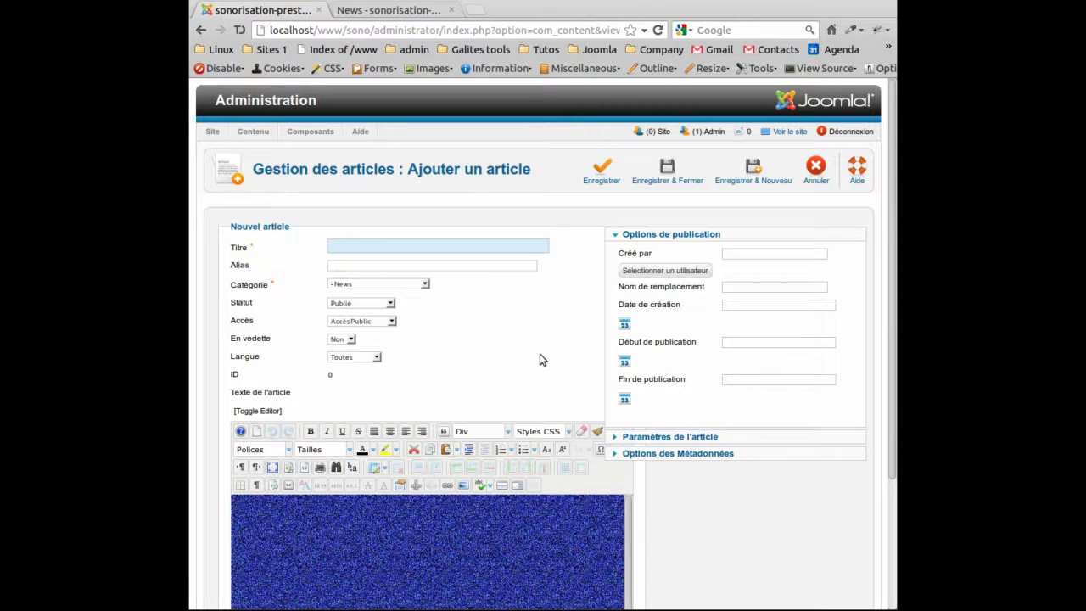
Title the new News article "Démo deux 2".
{"action": "scroll", "coordinate": [539, 355], "scroll_direction": "down", "scroll_amount": 4}
{"action": "scroll", "coordinate": [539, 355], "scroll_direction": "up", "scroll_amount": 3}
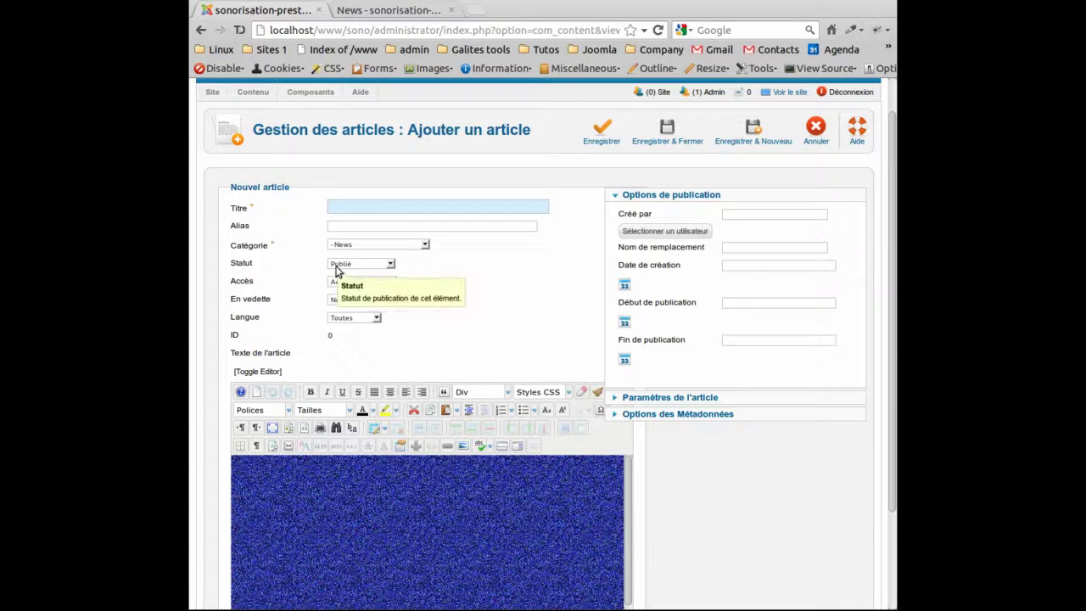
{"action": "left_click", "coordinate": [402, 208]}
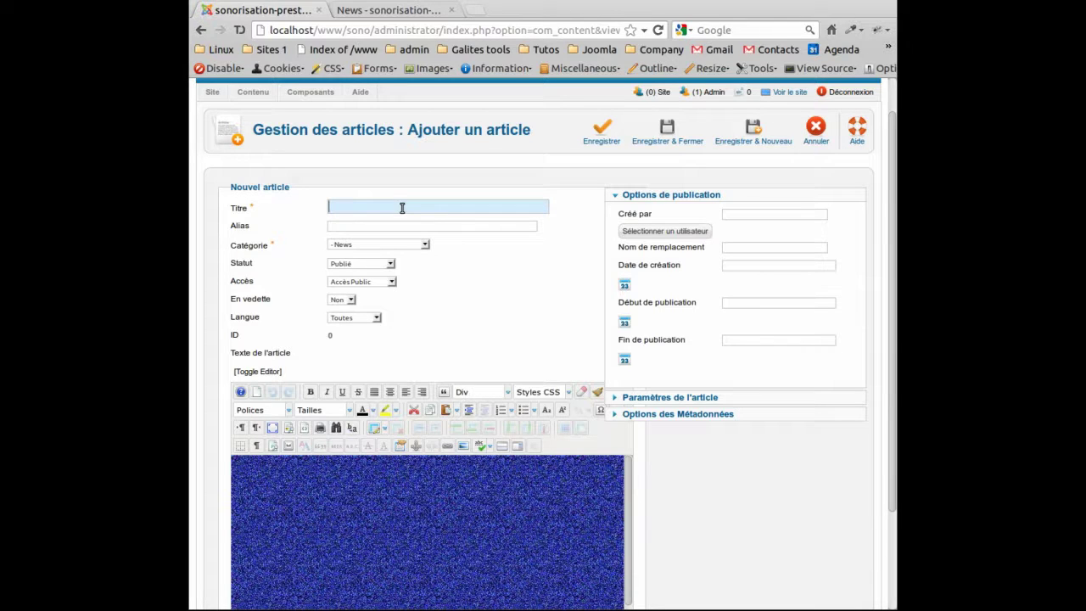
{"action": "type", "text": "Dé"}
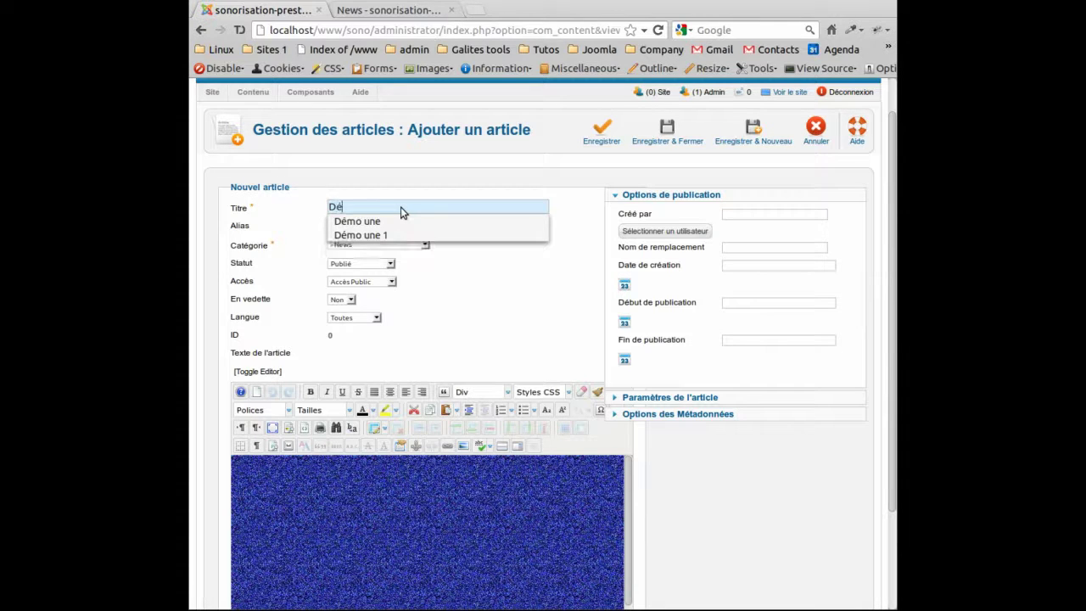
{"action": "type", "text": "mo deux 2"}
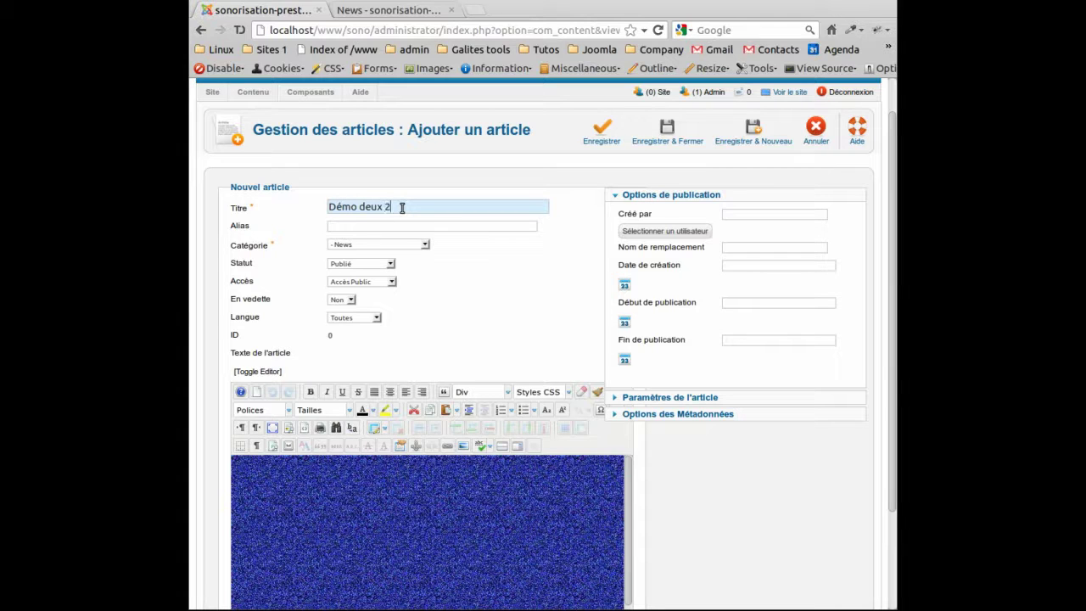
Insert the predefined template "News 3 images" into the article text.
{"action": "scroll", "coordinate": [517, 248], "scroll_direction": "down", "scroll_amount": 3}
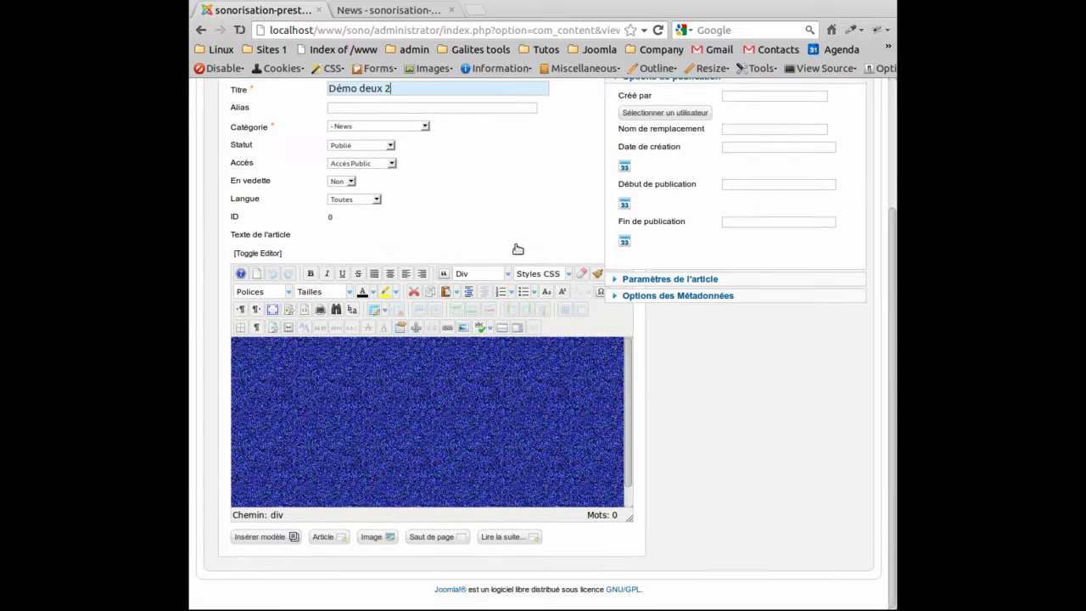
{"action": "left_click", "coordinate": [260, 542]}
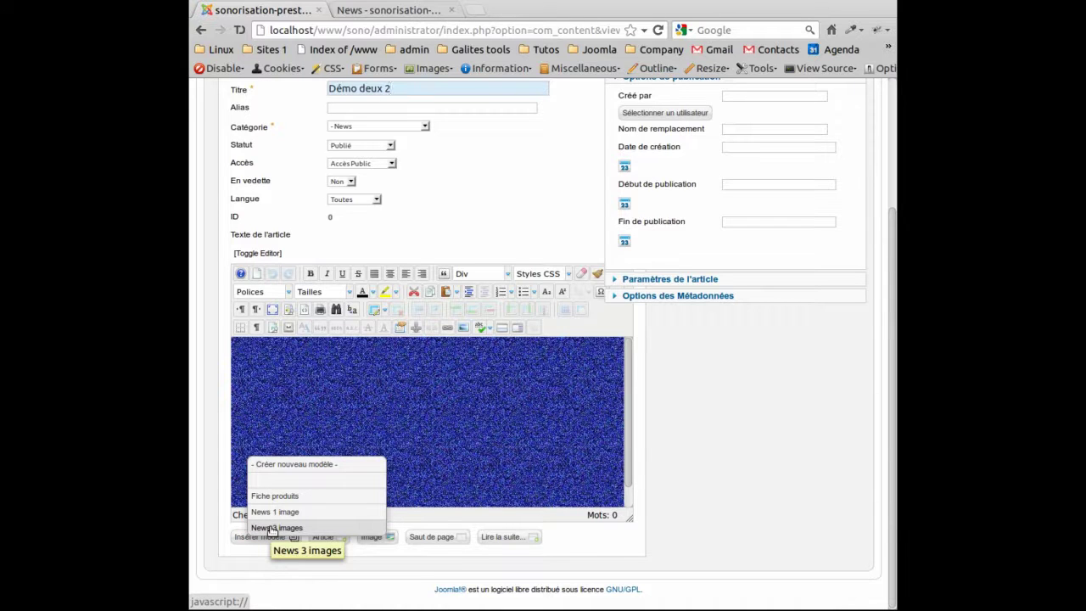
{"action": "left_click", "coordinate": [269, 528]}
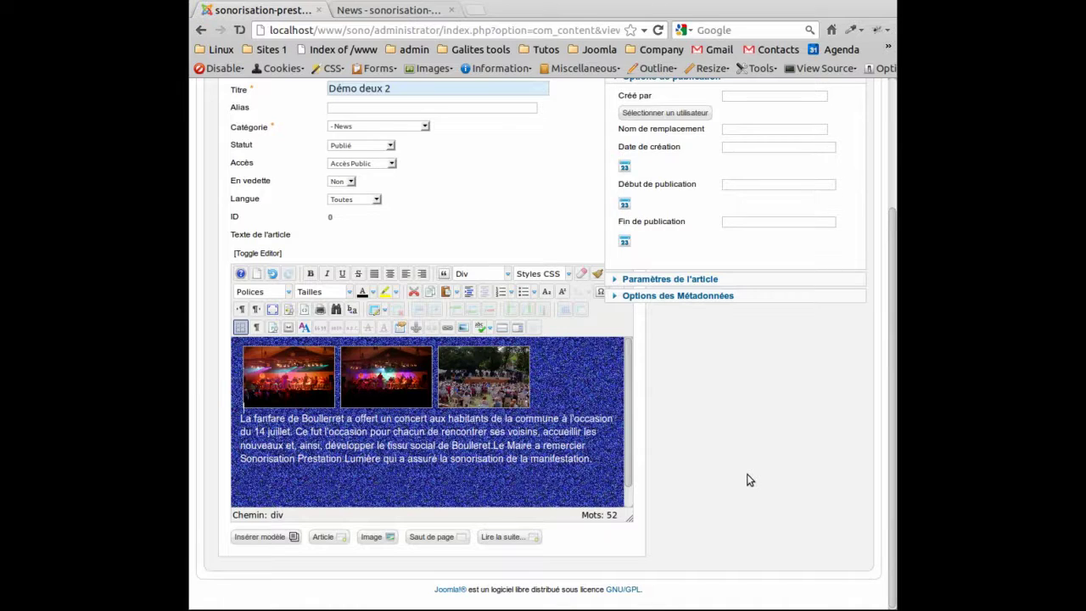
{"action": "scroll", "coordinate": [749, 480], "scroll_direction": "up", "scroll_amount": 1}
{"action": "scroll", "coordinate": [749, 480], "scroll_direction": "up", "scroll_amount": 1}
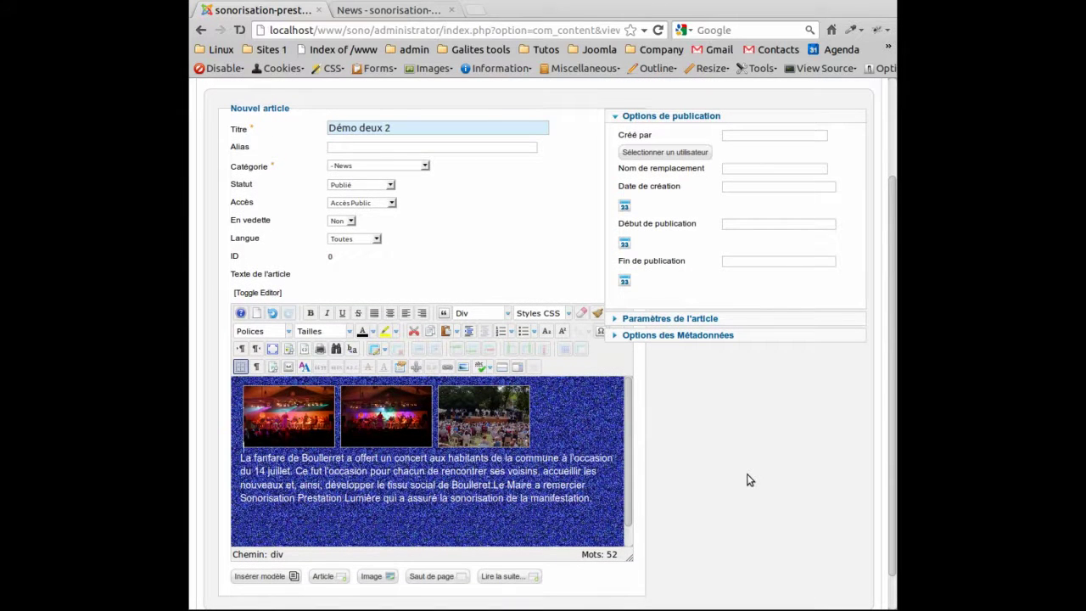
{"action": "scroll", "coordinate": [747, 480], "scroll_direction": "down", "scroll_amount": 1}
{"action": "scroll", "coordinate": [747, 481], "scroll_direction": "up", "scroll_amount": 2}
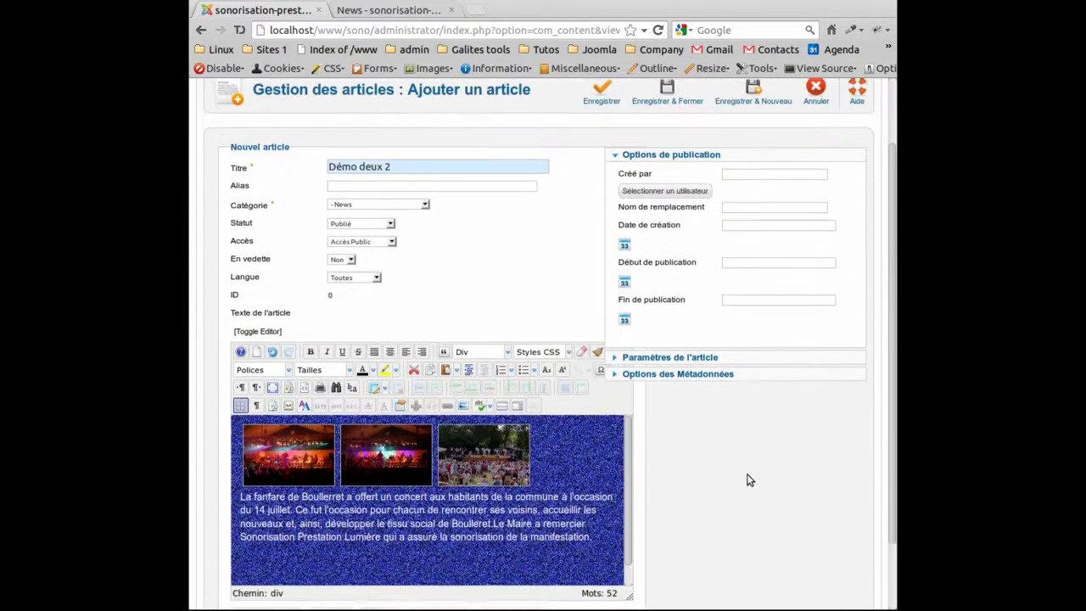
Edit the template's first image and choose img-1.jpg from the news folder as its source.
{"action": "left_click", "coordinate": [276, 456]}
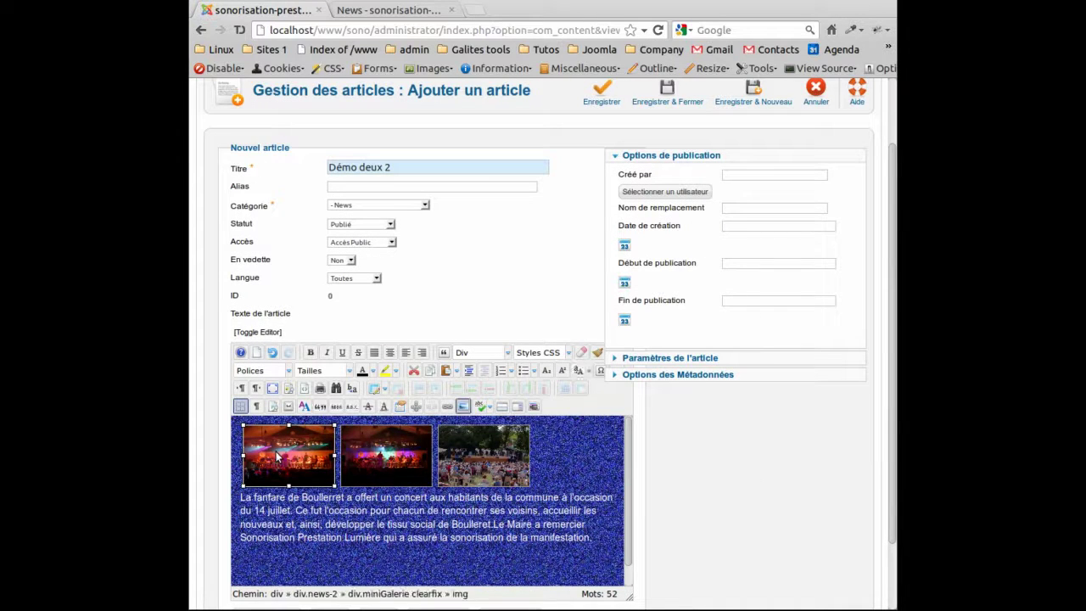
{"action": "left_click", "coordinate": [463, 407]}
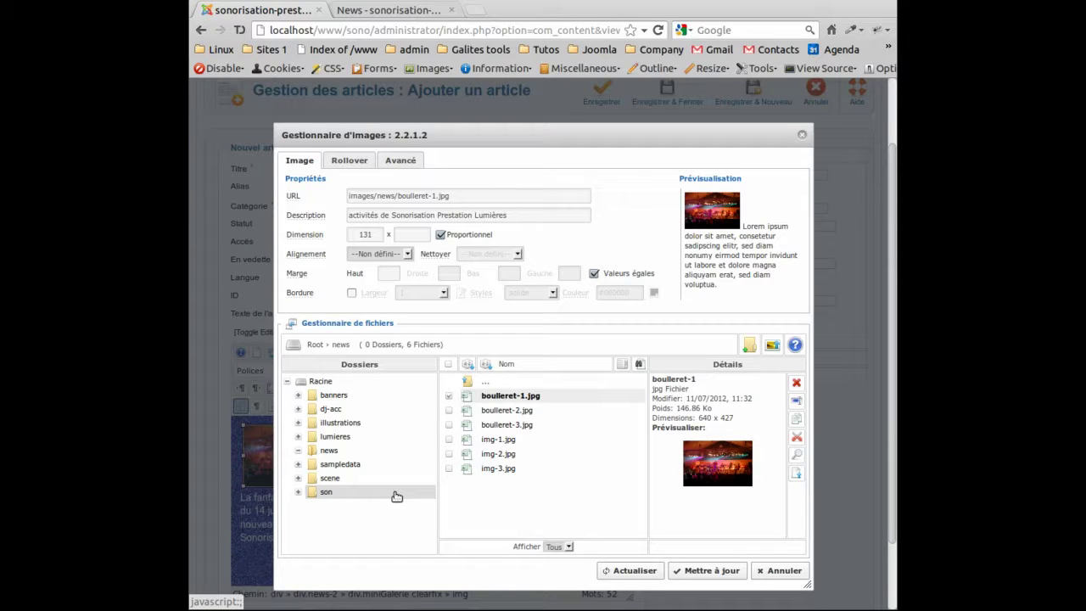
{"action": "left_click", "coordinate": [328, 451]}
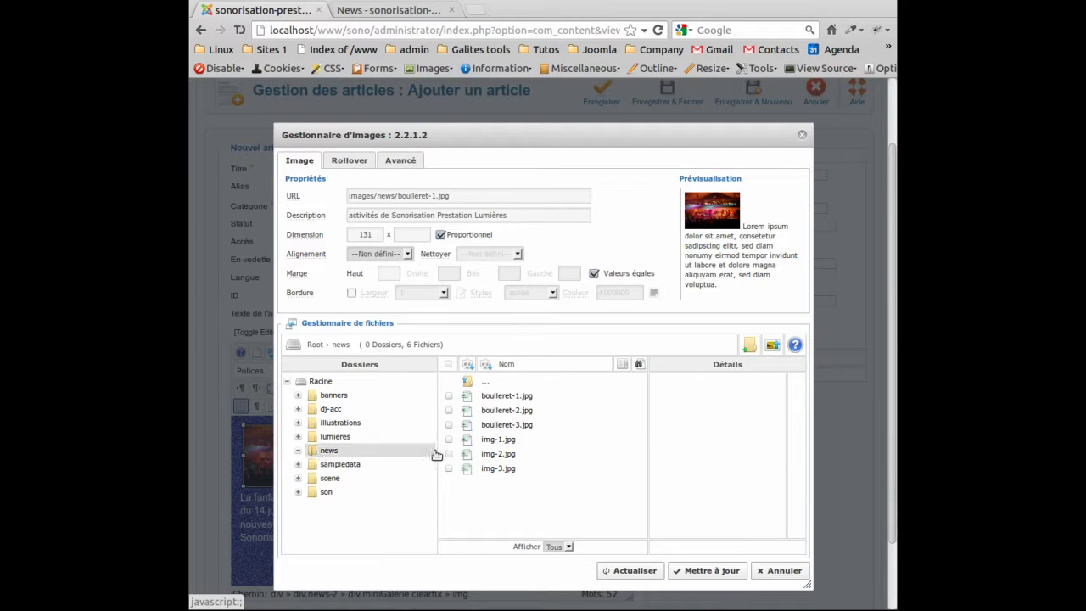
{"action": "left_click", "coordinate": [500, 441]}
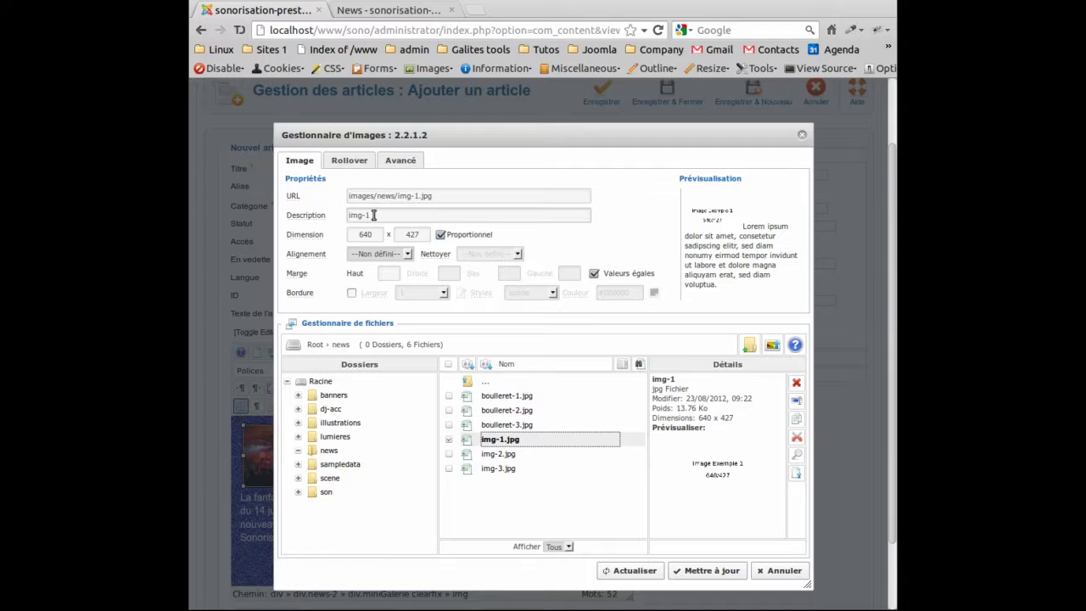
Set the first image's description to "image un de sonorisation prestation lumières".
{"action": "left_click_drag", "start_coordinate": [374, 215], "coordinate": [356, 215]}
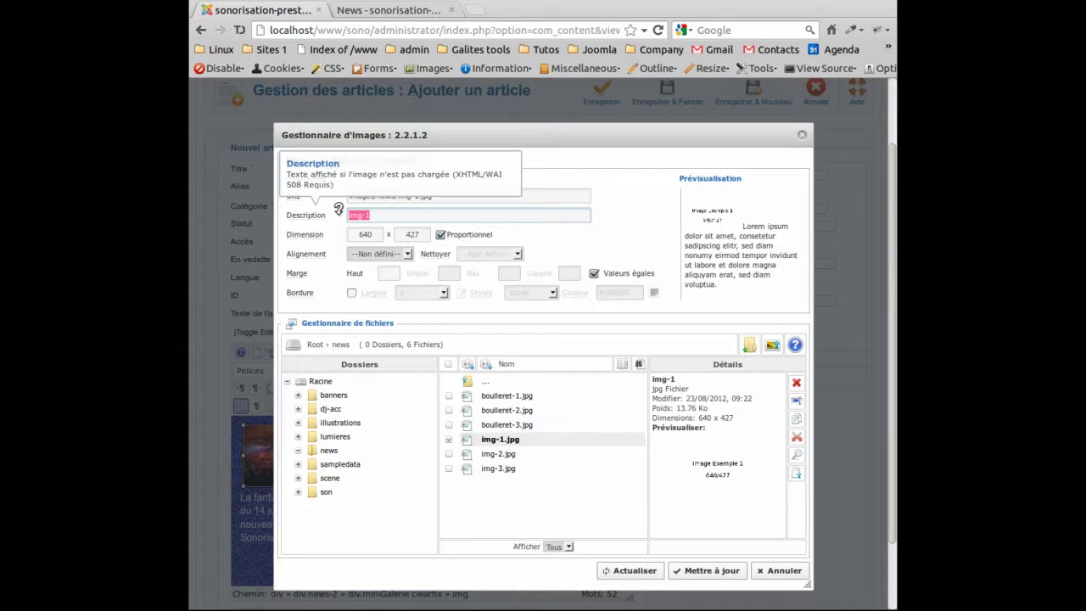
{"action": "type", "text": "image un de so,n"}
{"action": "key", "text": "BackSpace"}
{"action": "key", "text": "BackSpace"}
{"action": "type", "text": "norisation prestation lumières"}
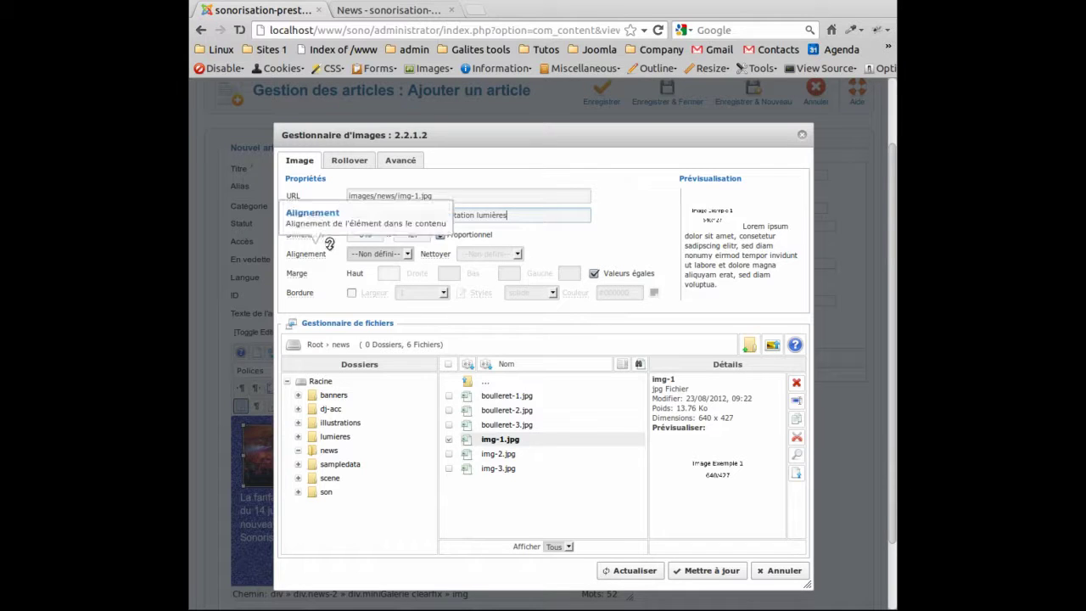
Set the first image's width to 131 with proportional height and update it in the article.
{"action": "left_click_drag", "start_coordinate": [372, 237], "coordinate": [354, 236]}
{"action": "type", "text": "131"}
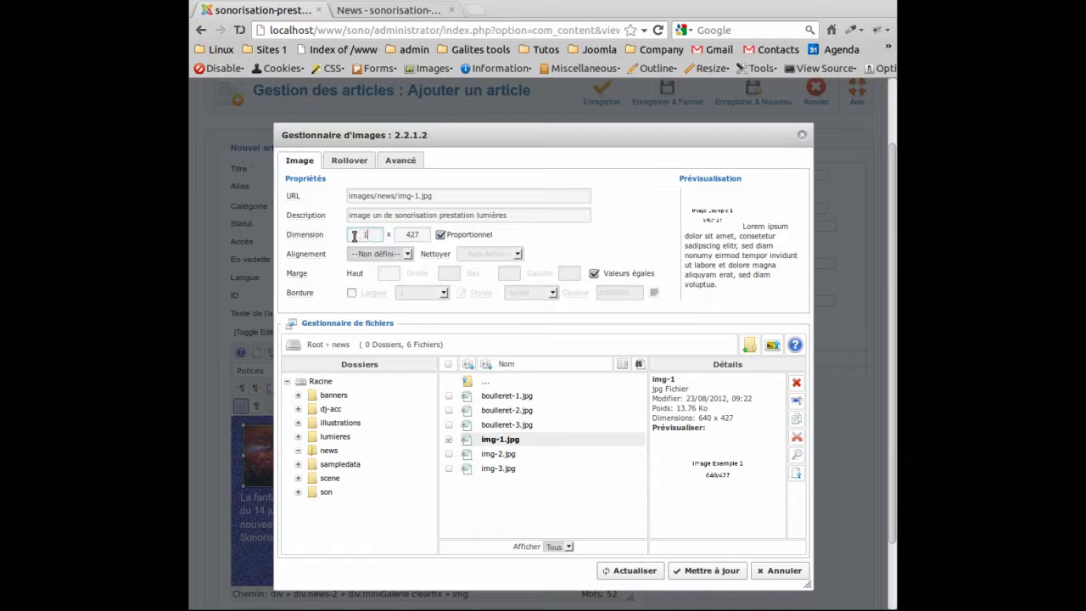
{"action": "left_click", "coordinate": [424, 236]}
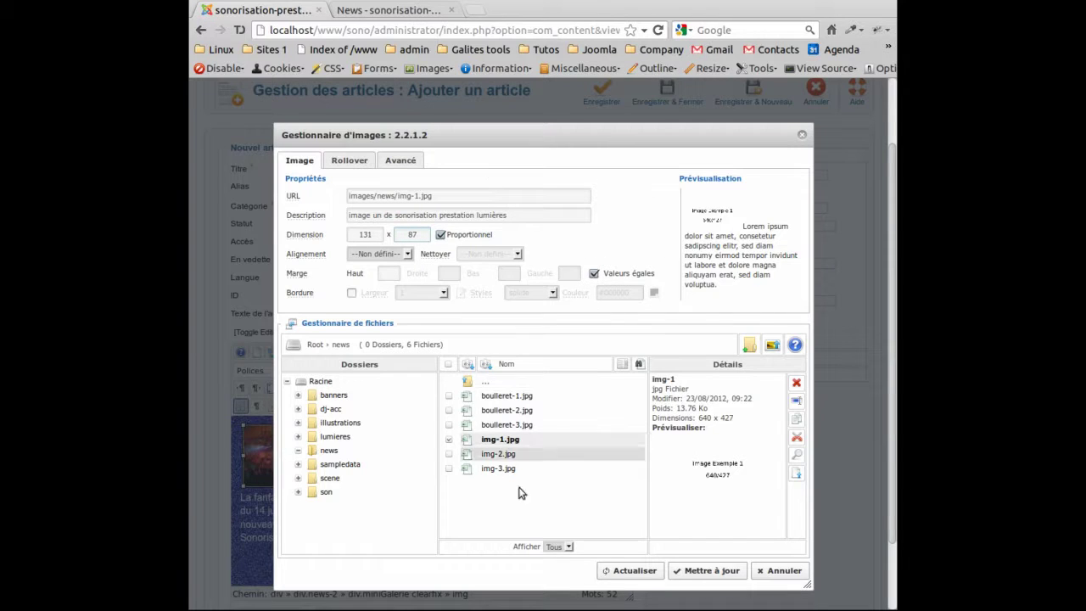
{"action": "left_click", "coordinate": [688, 572]}
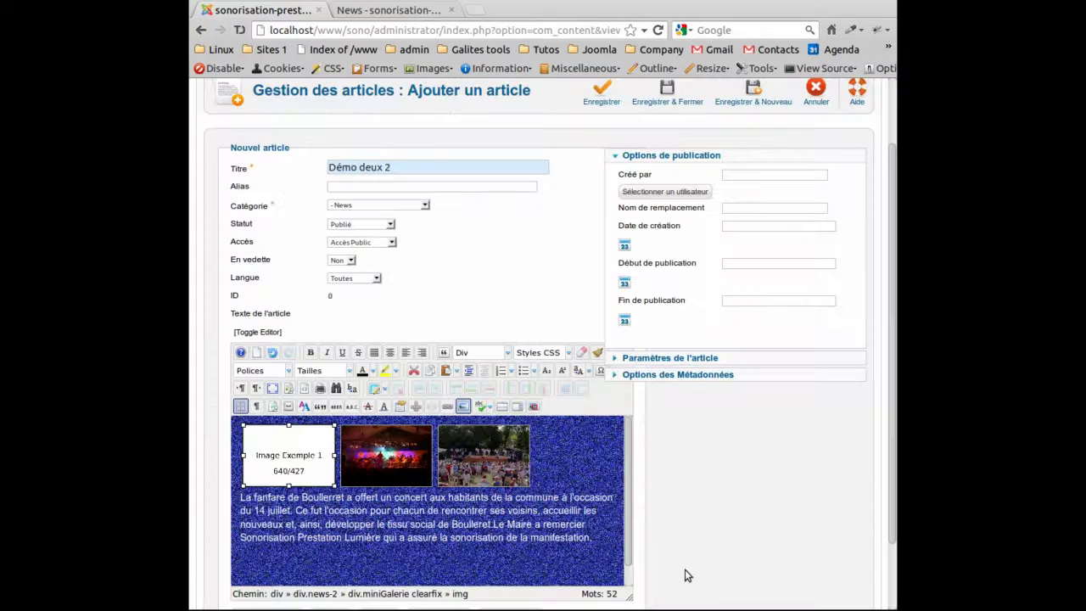
Edit the second image, choosing img-2.jpg from the news folder and a proportional width of 131.
{"action": "left_click", "coordinate": [386, 465]}
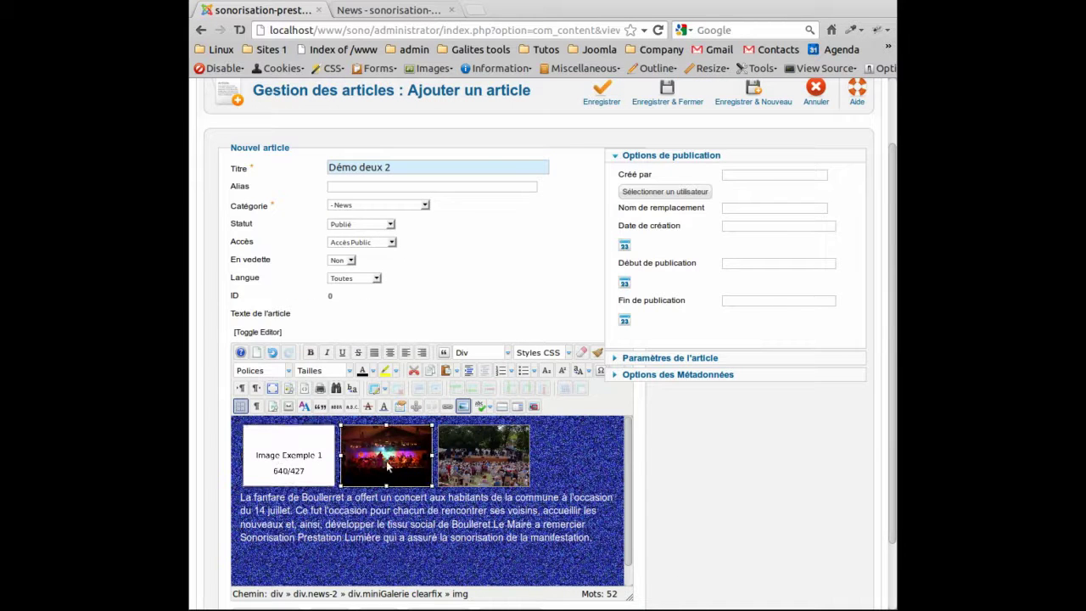
{"action": "left_click", "coordinate": [463, 407]}
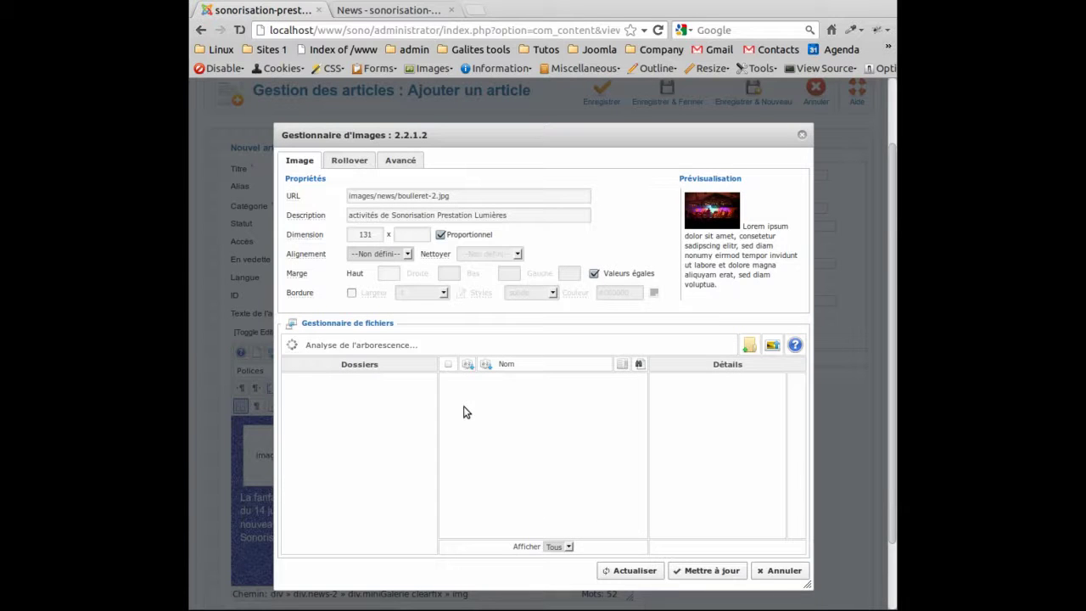
{"action": "left_click", "coordinate": [328, 449]}
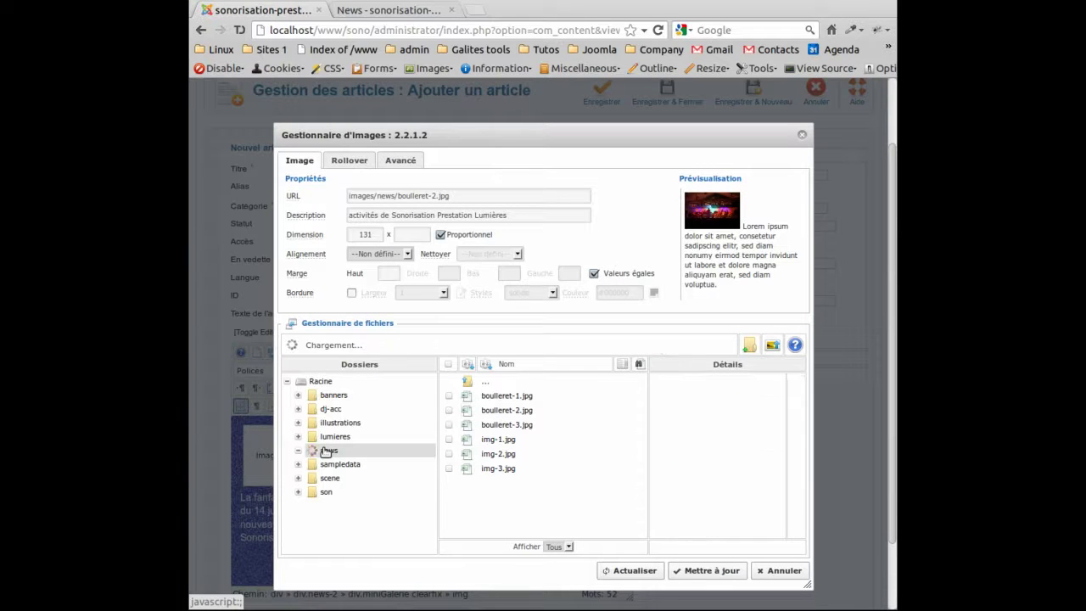
{"action": "left_click", "coordinate": [481, 458]}
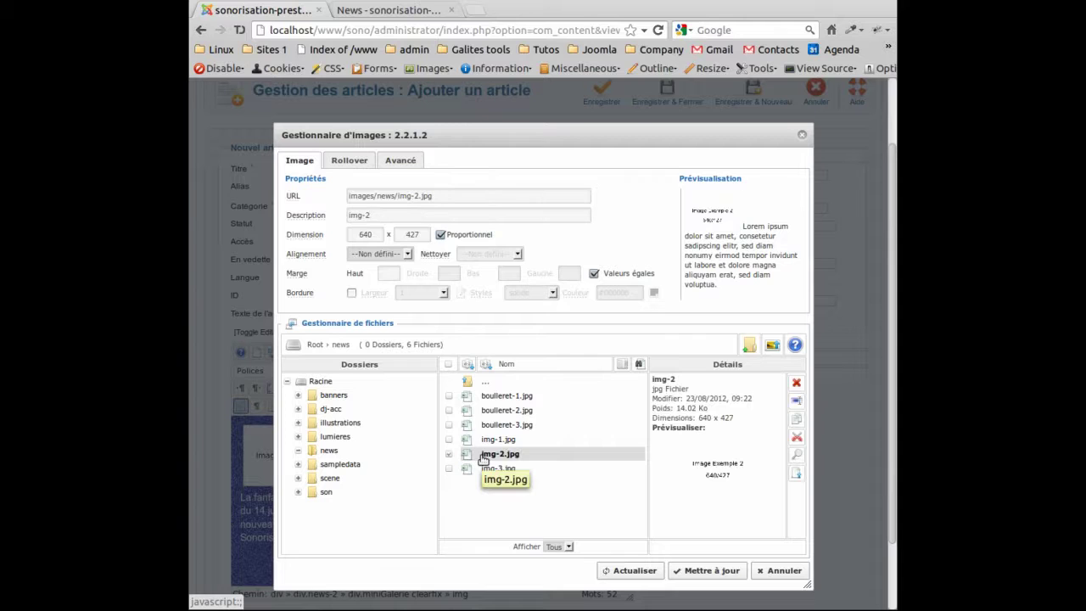
{"action": "left_click_drag", "start_coordinate": [374, 234], "coordinate": [353, 234]}
{"action": "type", "text": "131"}
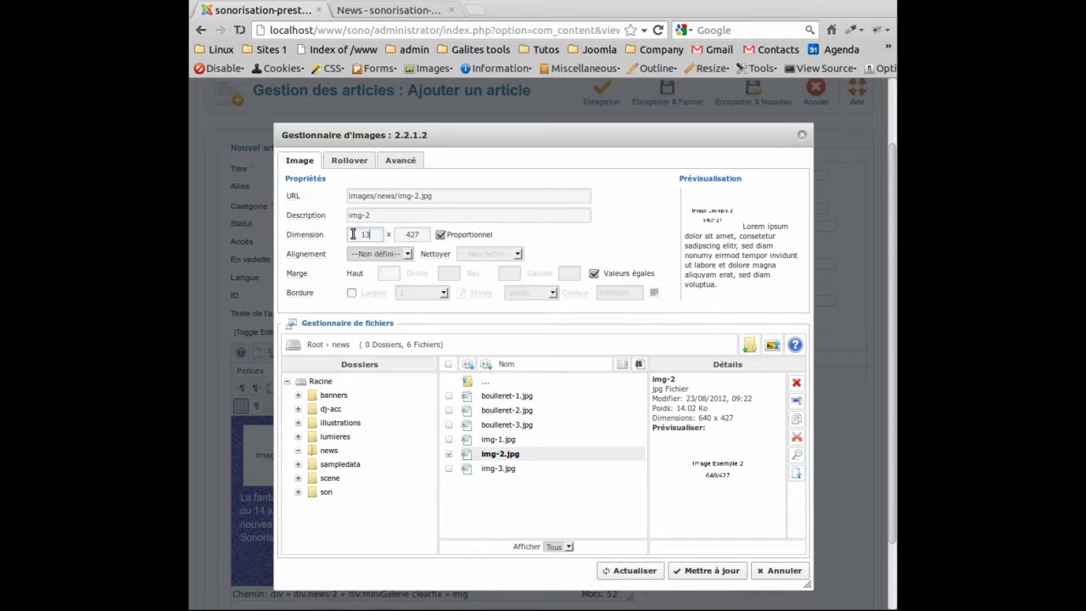
{"action": "left_click", "coordinate": [424, 237]}
Describe the second image as "image 2 de sonorisation prestation lumières" and update it in the article.
{"action": "left_click_drag", "start_coordinate": [375, 218], "coordinate": [337, 212]}
{"action": "mouse_move", "coordinate": [335, 204]}
{"action": "type", "text": "image"}
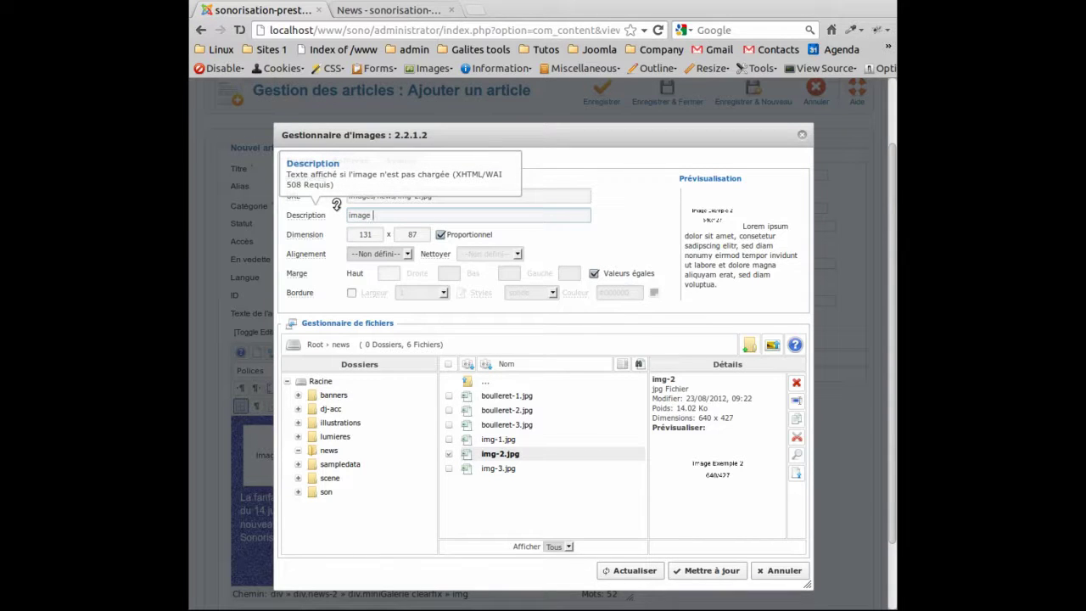
{"action": "type", "text": " 2 de sono"}
{"action": "type", "text": "re"}
{"action": "type", "text": "isation pres"}
{"action": "type", "text": "tation lu"}
{"action": "type", "text": "mières"}
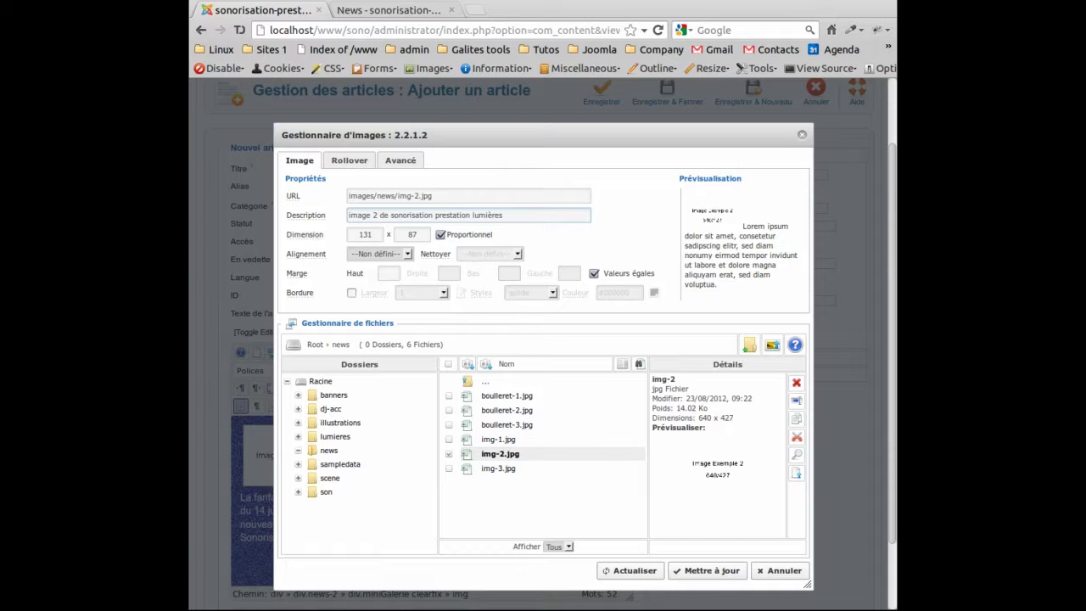
{"action": "left_click", "coordinate": [715, 574]}
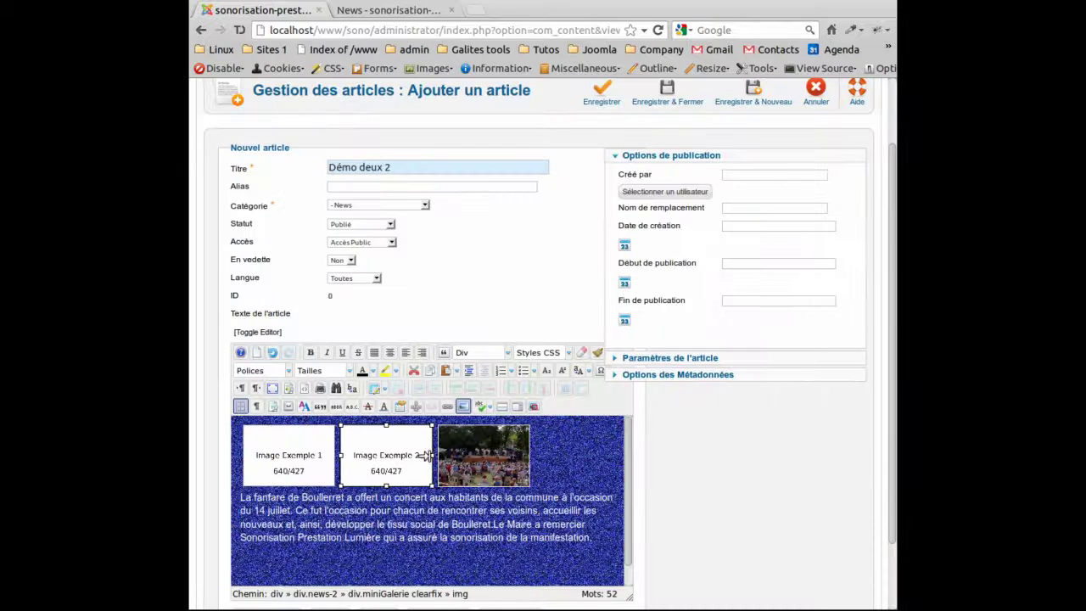
Edit the third image and choose img-3.jpg from the news folder as its source.
{"action": "left_click", "coordinate": [458, 448]}
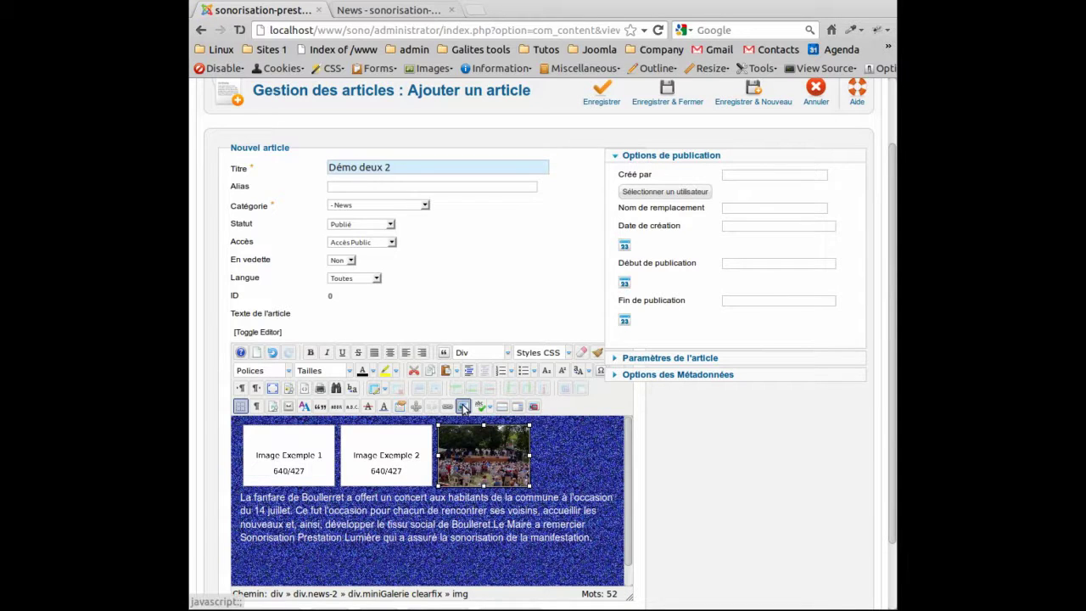
{"action": "left_click", "coordinate": [463, 407]}
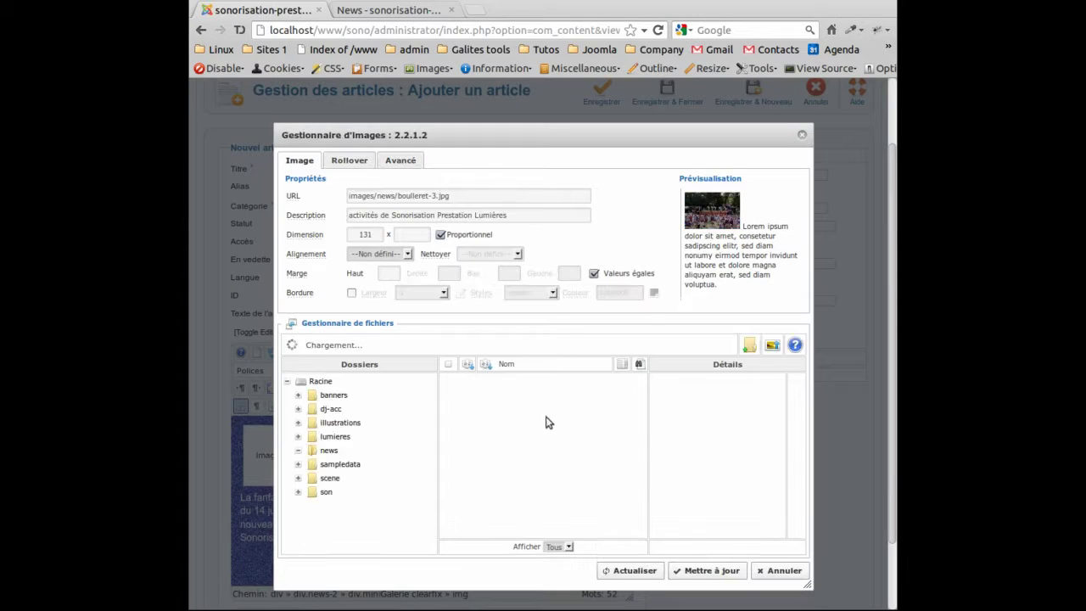
{"action": "left_click", "coordinate": [348, 450]}
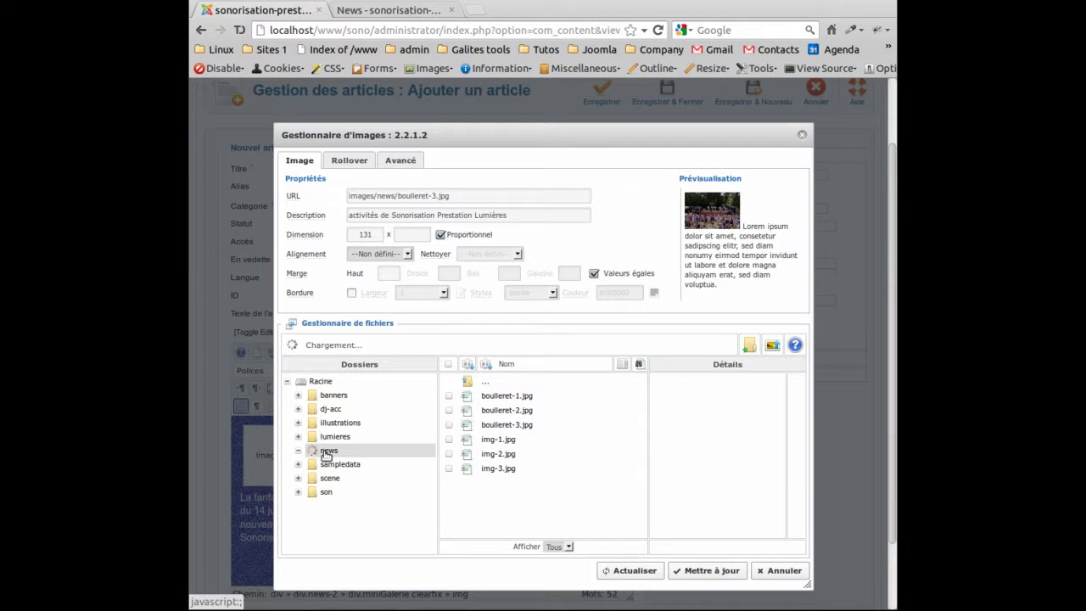
{"action": "left_click", "coordinate": [499, 469]}
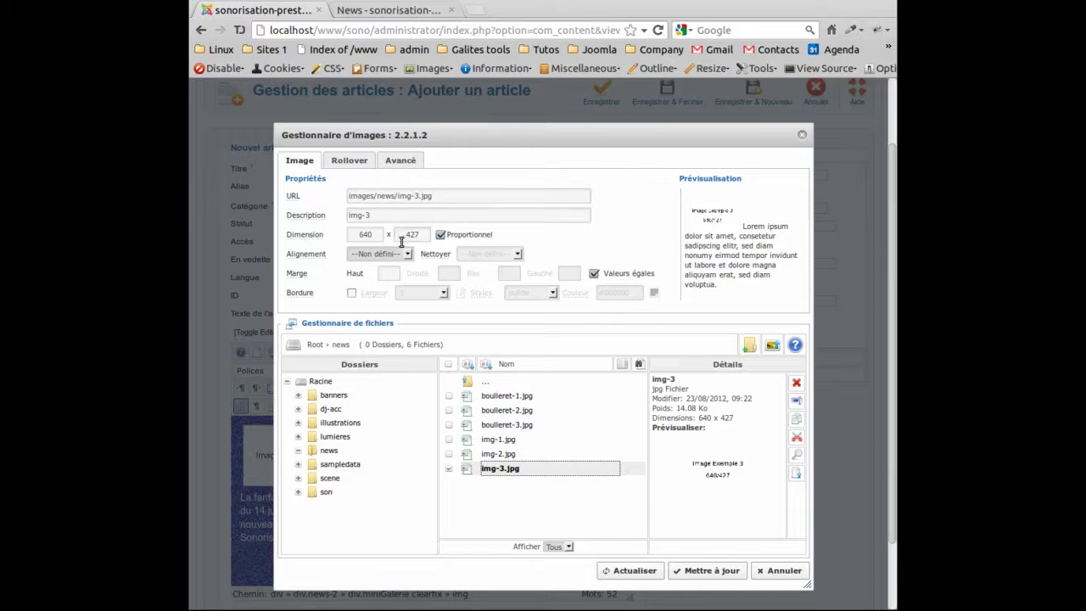
Set the third image's description to "image trois de sonorisation prestation lumières".
{"action": "left_click_drag", "start_coordinate": [370, 216], "coordinate": [338, 215]}
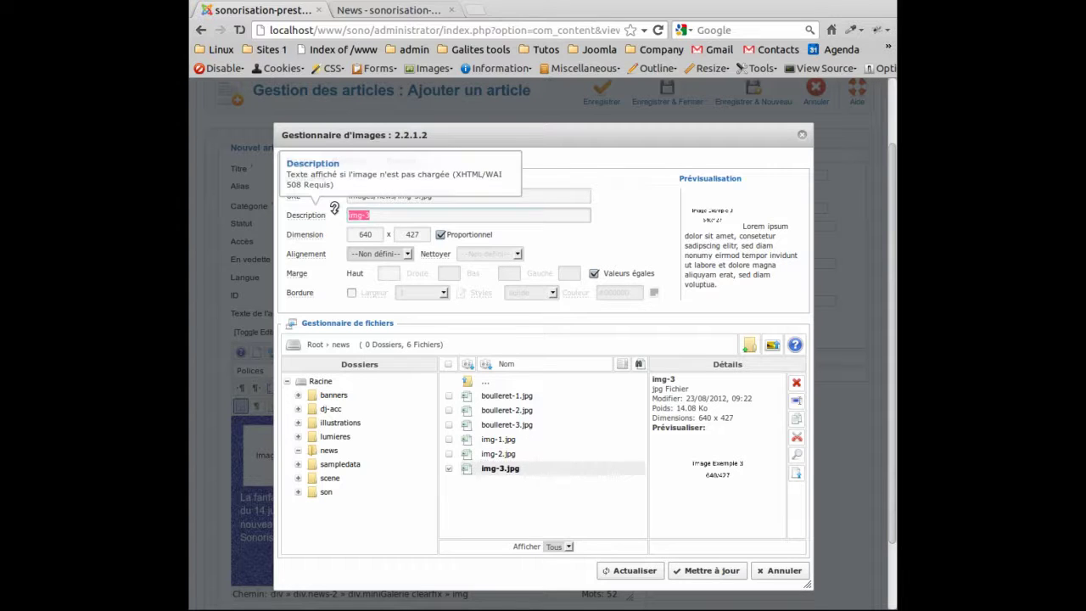
{"action": "type", "text": "image trois de sono"}
{"action": "type", "text": "res"}
{"action": "key", "text": "BackSpace"}
{"action": "key", "text": "BackSpace"}
{"action": "type", "text": "isation prestation lumi"}
{"action": "type", "text": "es"}
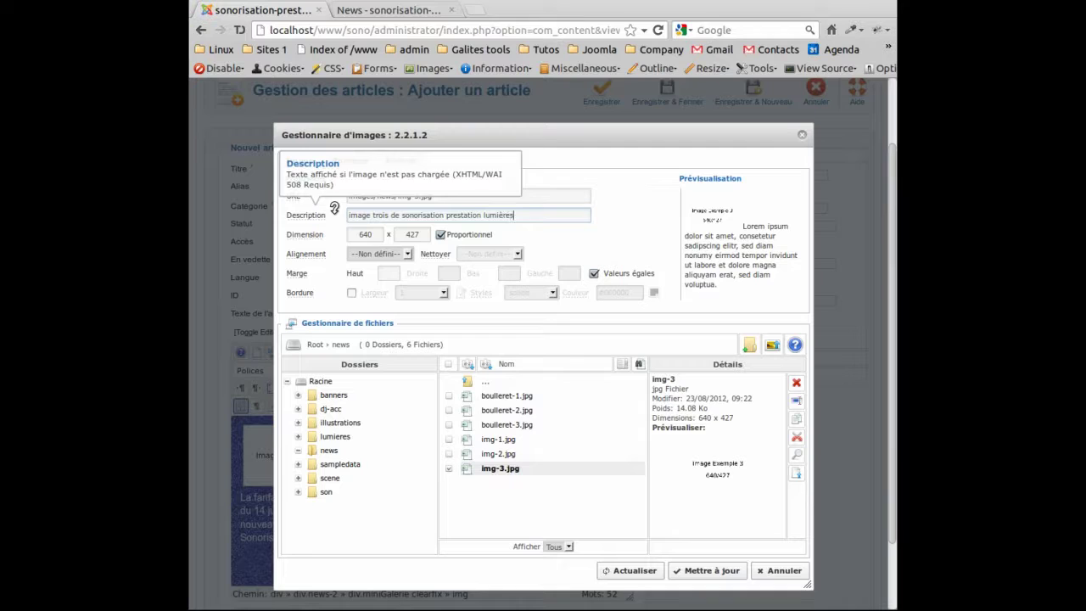
Set the third image's width to 131 with proportional height and update it in the article.
{"action": "left_click_drag", "start_coordinate": [378, 234], "coordinate": [351, 235]}
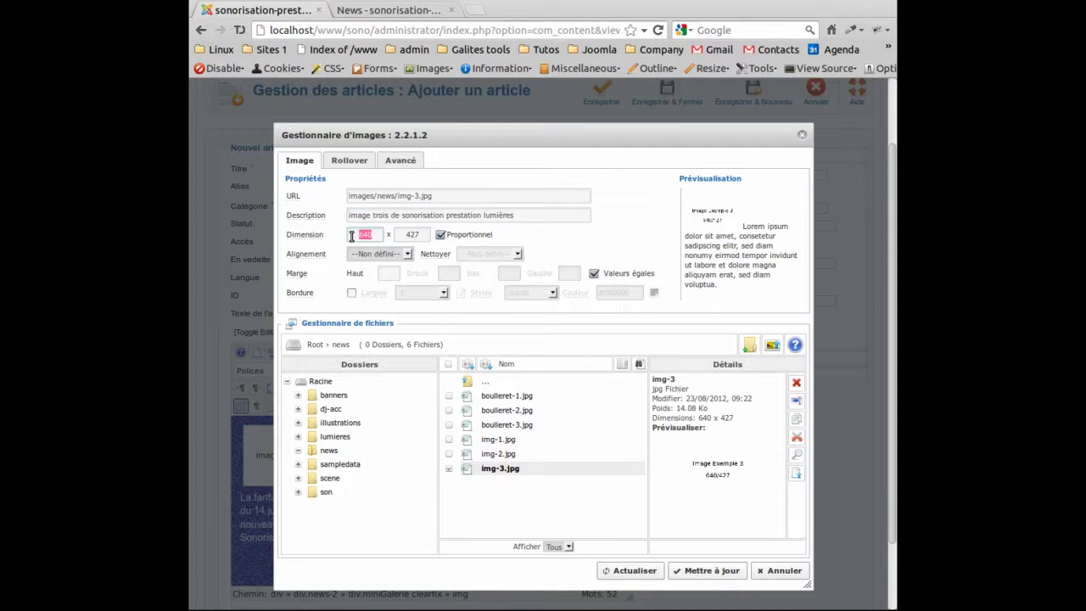
{"action": "type", "text": "131"}
{"action": "left_click", "coordinate": [422, 235]}
{"action": "left_click", "coordinate": [713, 571]}
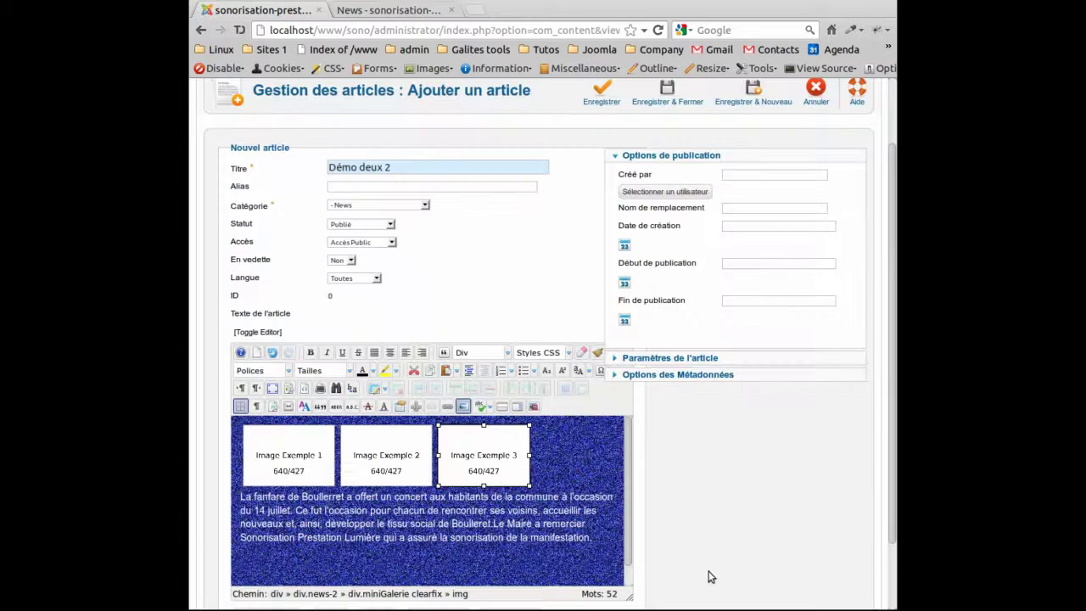
{"action": "scroll", "coordinate": [667, 497], "scroll_direction": "down", "scroll_amount": 2}
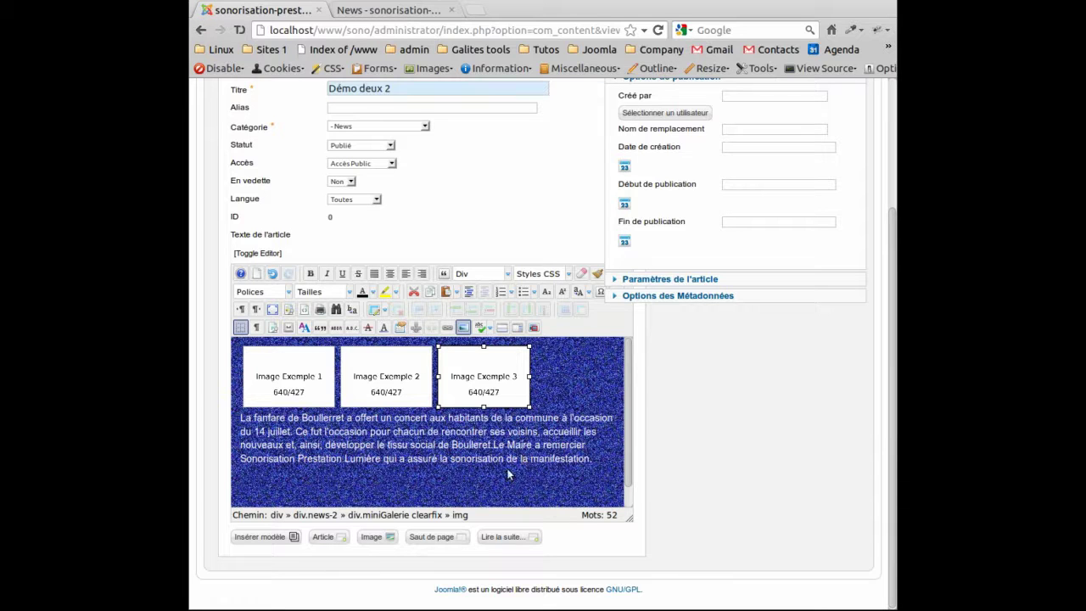
{"action": "left_click_drag", "start_coordinate": [591, 459], "coordinate": [242, 419]}
{"action": "left_click", "coordinate": [593, 458]}
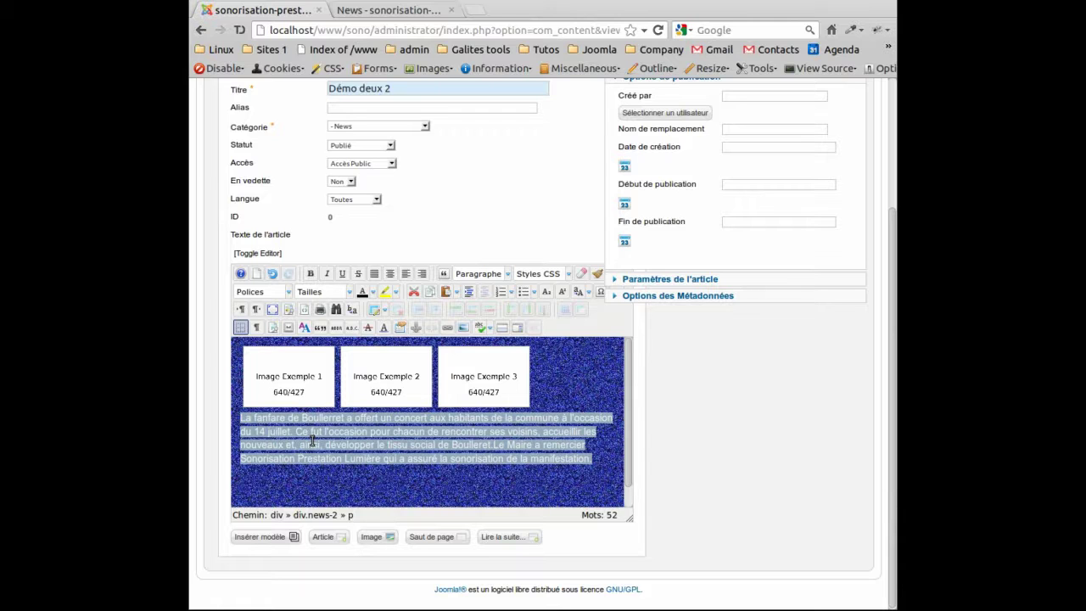
{"action": "left_click", "coordinate": [591, 471]}
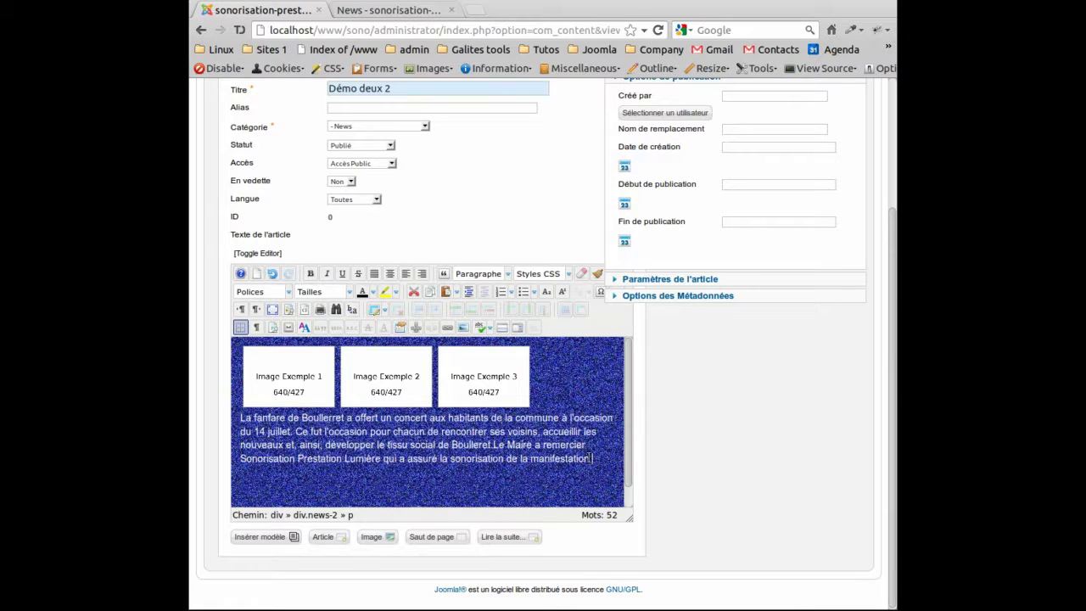
{"action": "left_click_drag", "start_coordinate": [591, 458], "coordinate": [242, 418]}
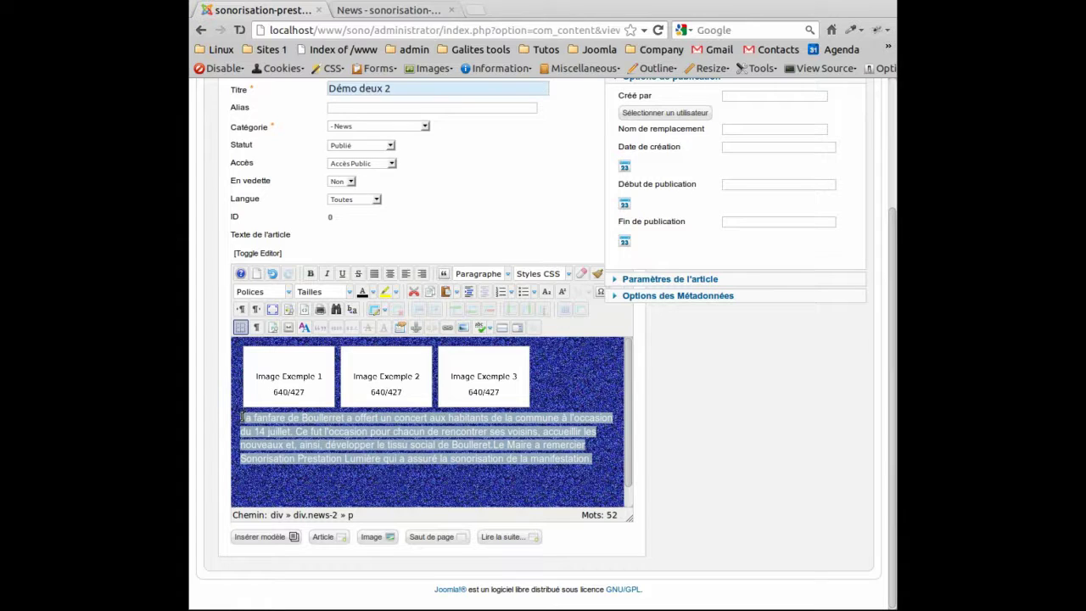
{"action": "right_click", "coordinate": [324, 443]}
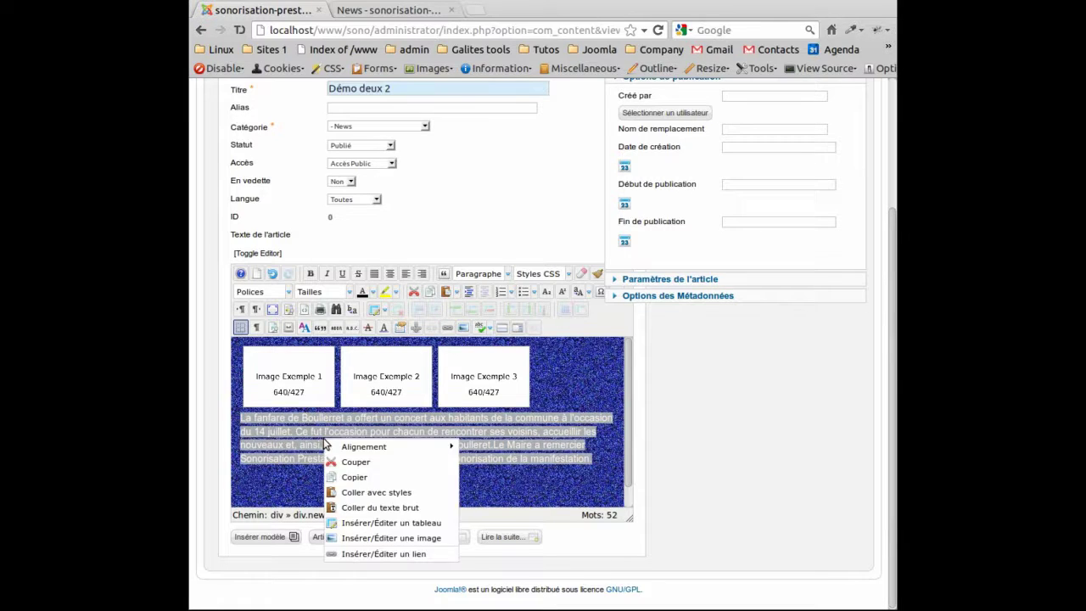
{"action": "left_click", "coordinate": [463, 431]}
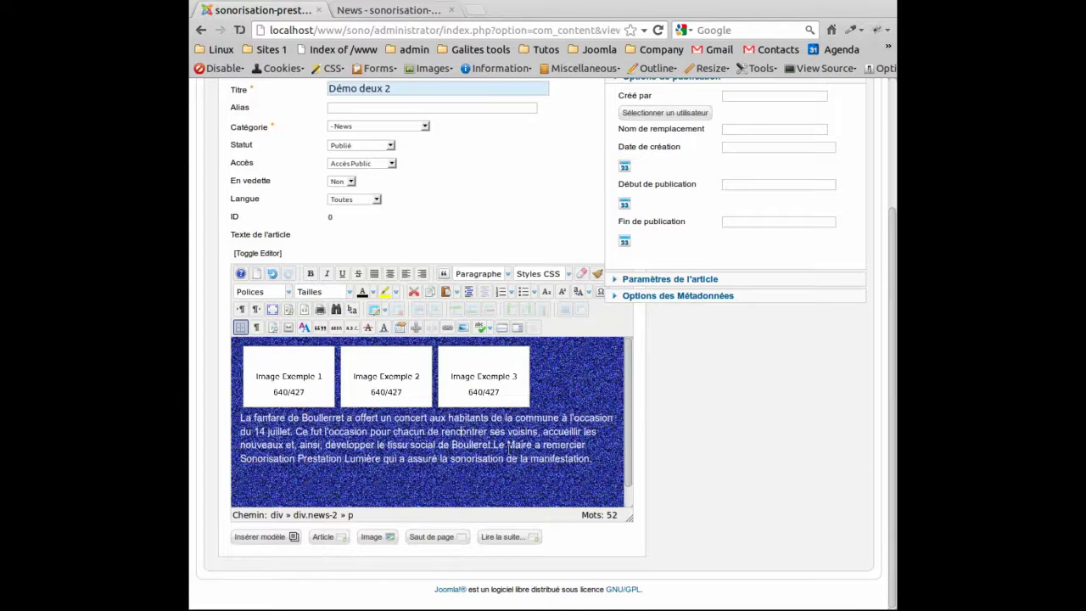
Replace the paragraph below the three images with the Lorem Ipsum text starting "Le Lorem Ipsum est simplement du faux texte" and save the article.
{"action": "left_click_drag", "start_coordinate": [592, 459], "coordinate": [240, 418]}
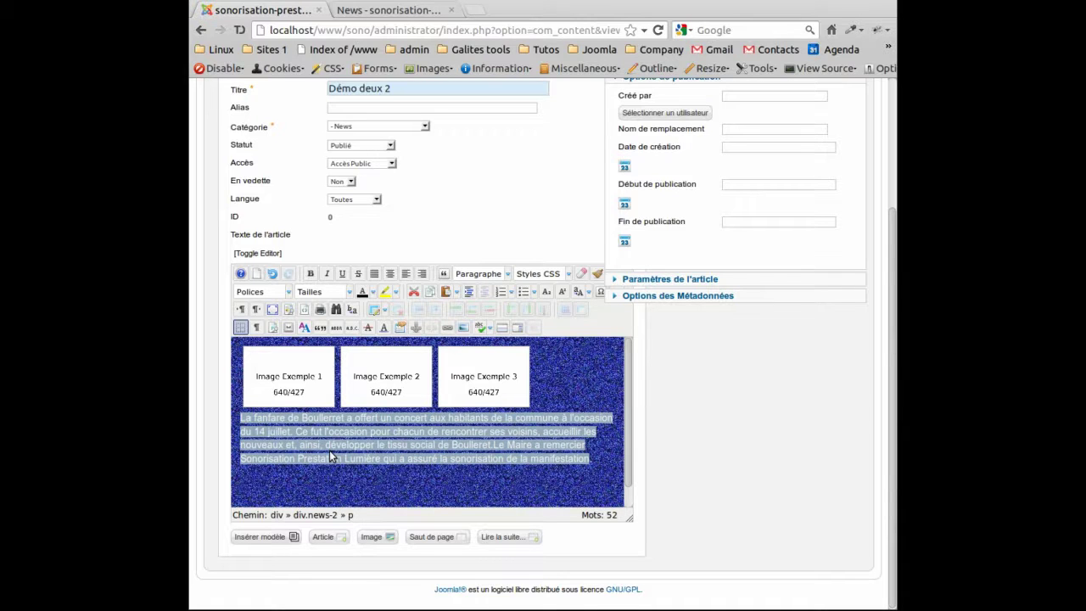
{"action": "type", "text": "Le Lorem Ipsum est simplement du faux texte employé dans la composition et la mise en page avant impression. Le Lorem Ipsum est le faux texte standard de l'imprimerie depuis les années 1500, quand un peintre anonyme assembla ensemble des morceaux de texte pour réaliser un livre spécimen de polices de texte."}
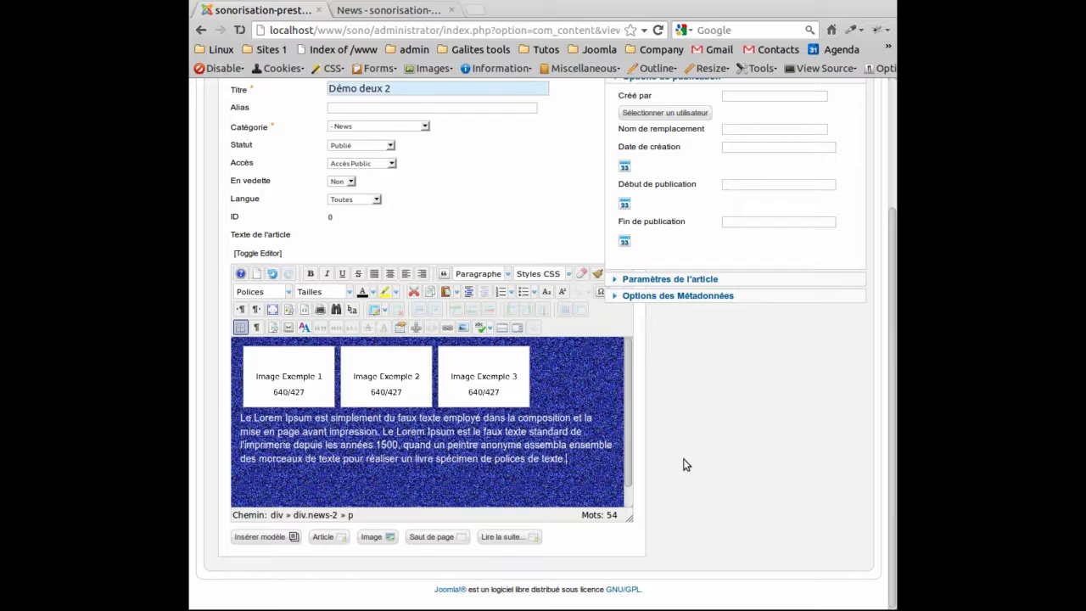
{"action": "scroll", "coordinate": [685, 465], "scroll_direction": "up", "scroll_amount": 4}
{"action": "scroll", "coordinate": [683, 460], "scroll_direction": "down", "scroll_amount": 1}
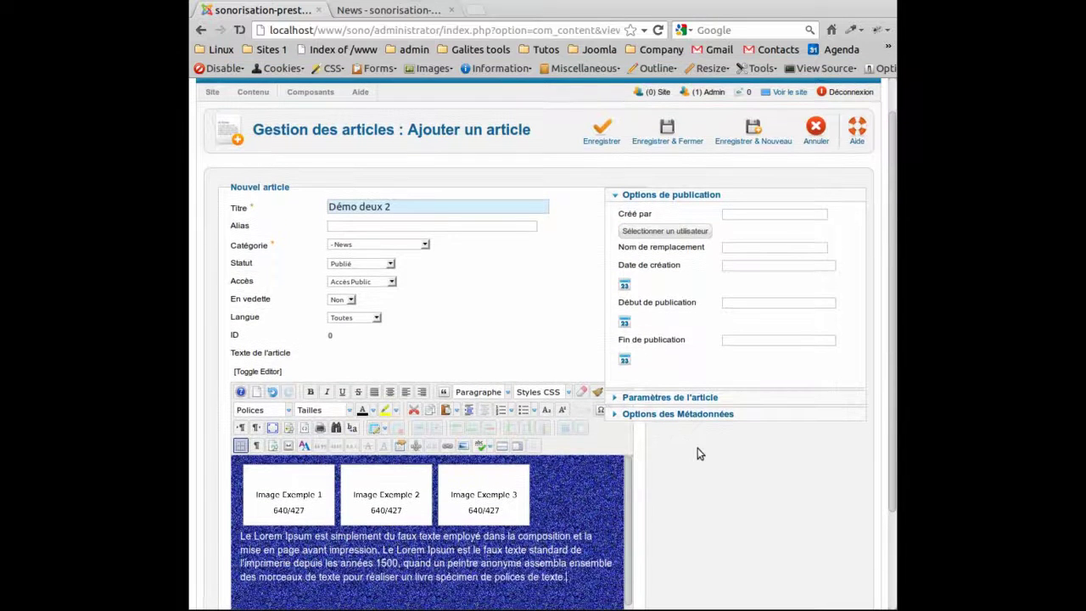
{"action": "scroll", "coordinate": [697, 454], "scroll_direction": "up", "scroll_amount": 1}
{"action": "left_click", "coordinate": [603, 168]}
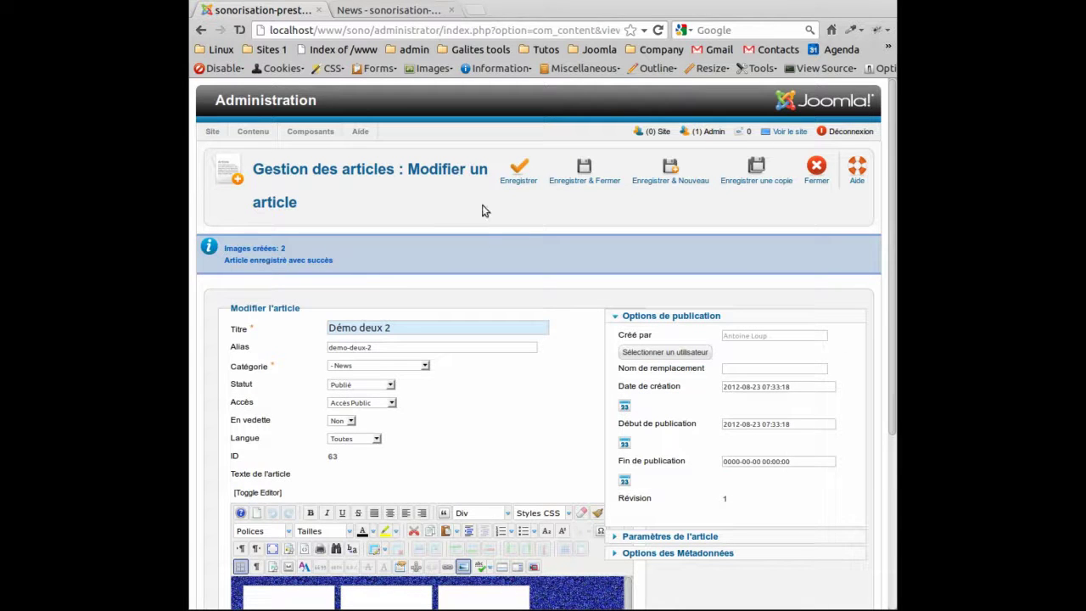
Switch to the site's News page and reload it to check the newly saved article.
{"action": "left_click", "coordinate": [426, 12]}
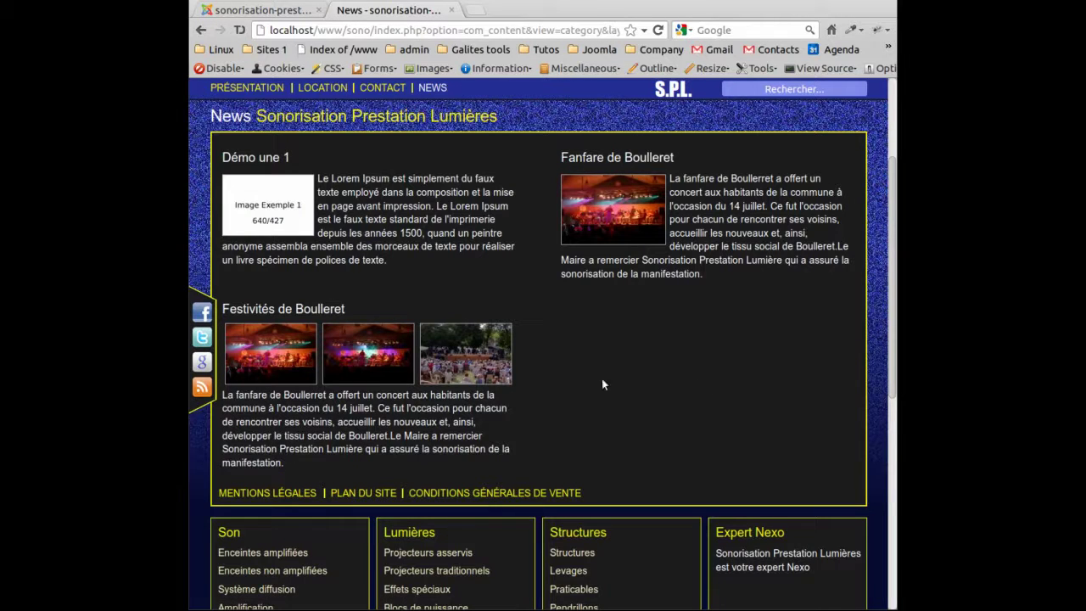
{"action": "scroll", "coordinate": [617, 377], "scroll_direction": "up", "scroll_amount": 3}
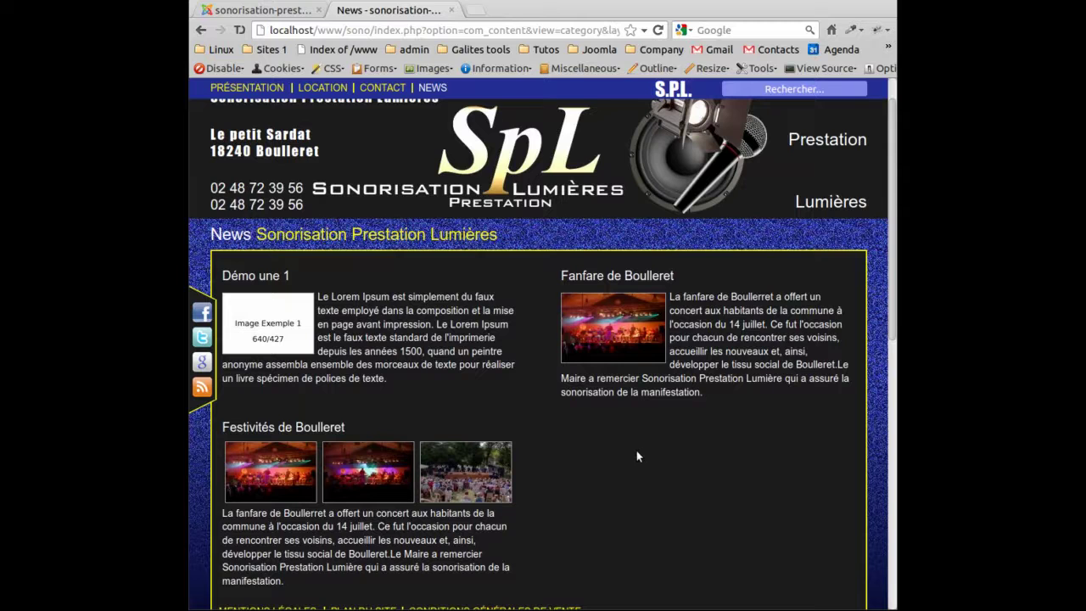
{"action": "key", "text": "F5"}
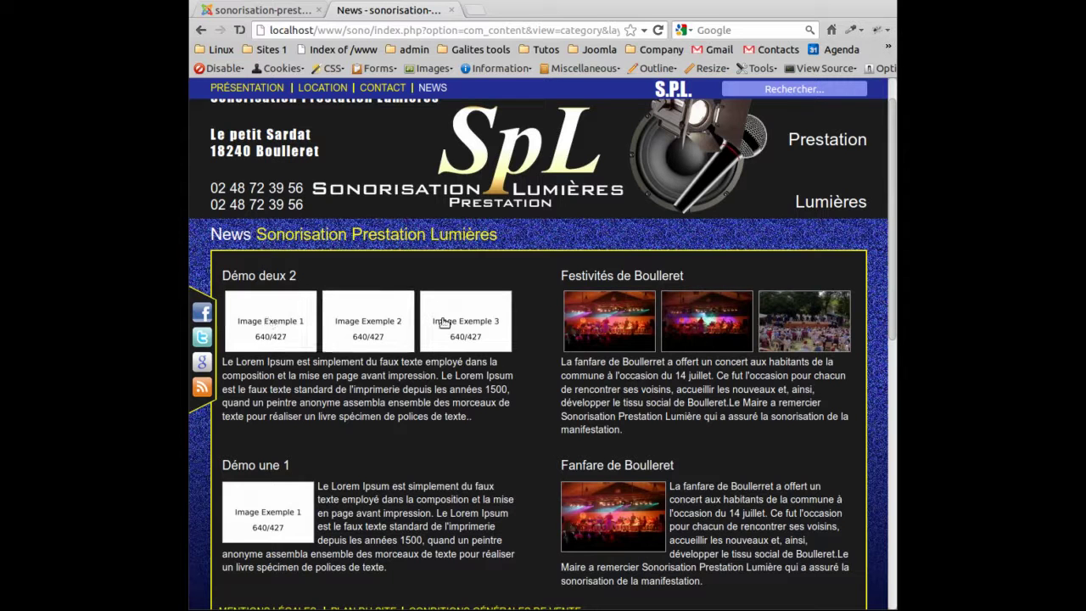
Enlarge the first image of Démo deux 2, browse through to the third image, and close the viewer.
{"action": "left_click", "coordinate": [283, 341]}
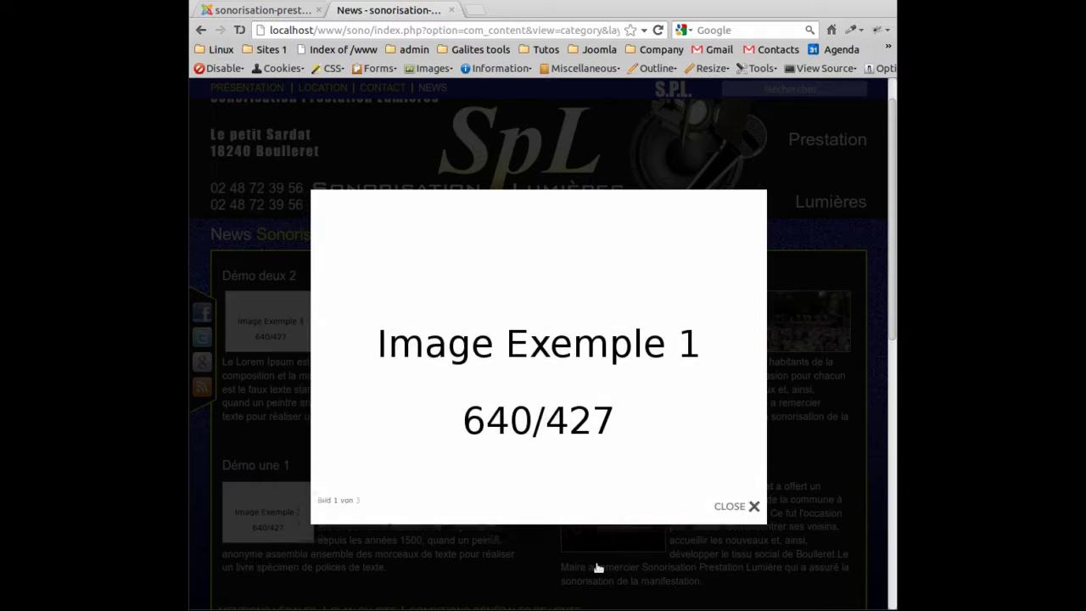
{"action": "left_click", "coordinate": [736, 251]}
{"action": "left_click", "coordinate": [736, 251]}
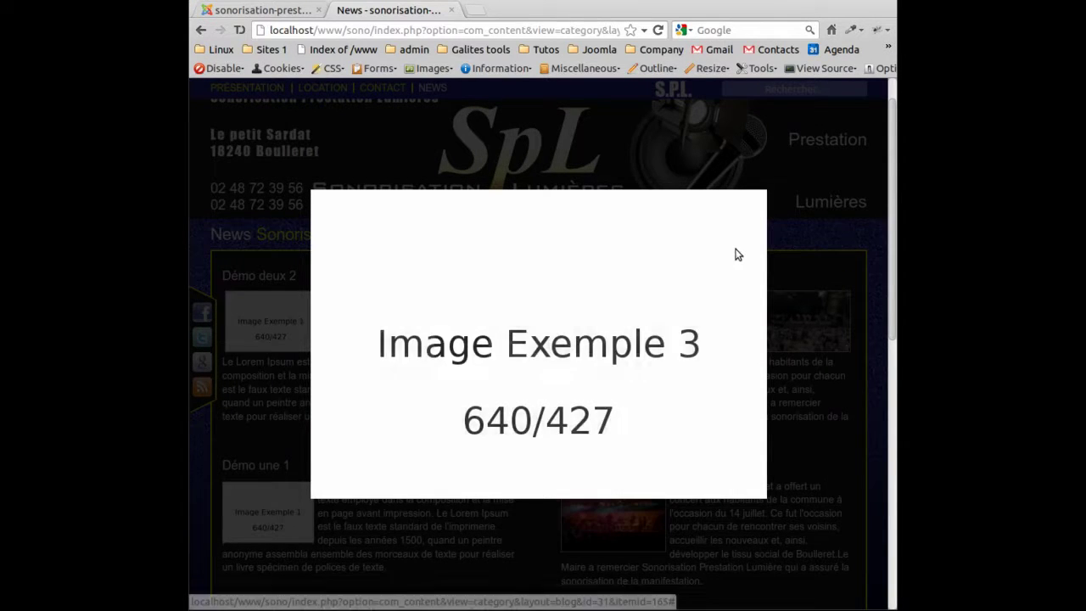
{"action": "left_click", "coordinate": [733, 510]}
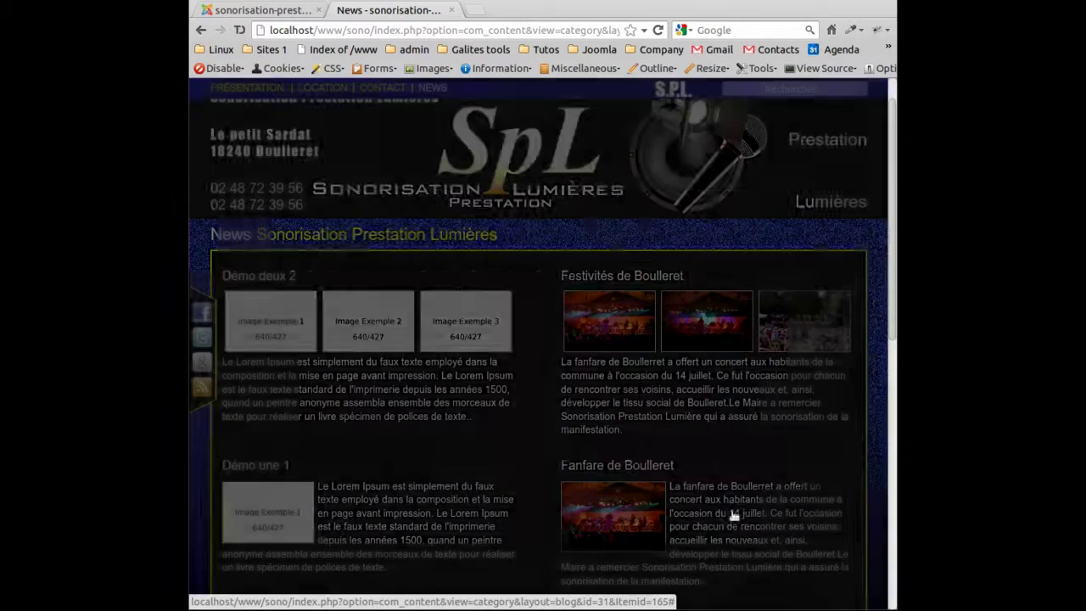
Examine the title, text and layout of Démo deux 2 alongside the other articles on the News page.
{"action": "left_click_drag", "start_coordinate": [463, 417], "coordinate": [372, 377]}
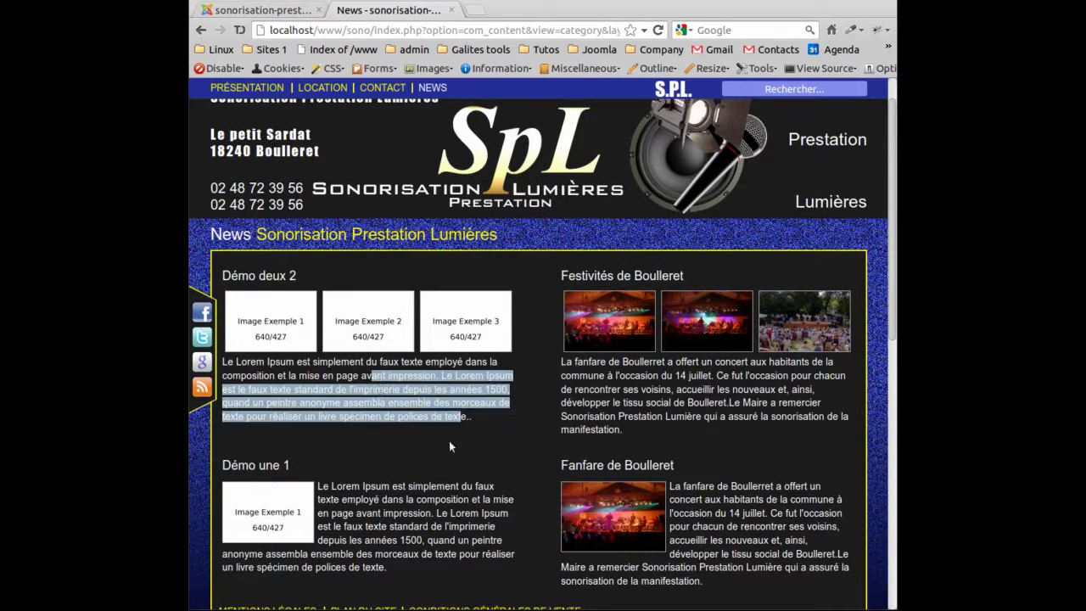
{"action": "left_click_drag", "start_coordinate": [297, 277], "coordinate": [251, 276]}
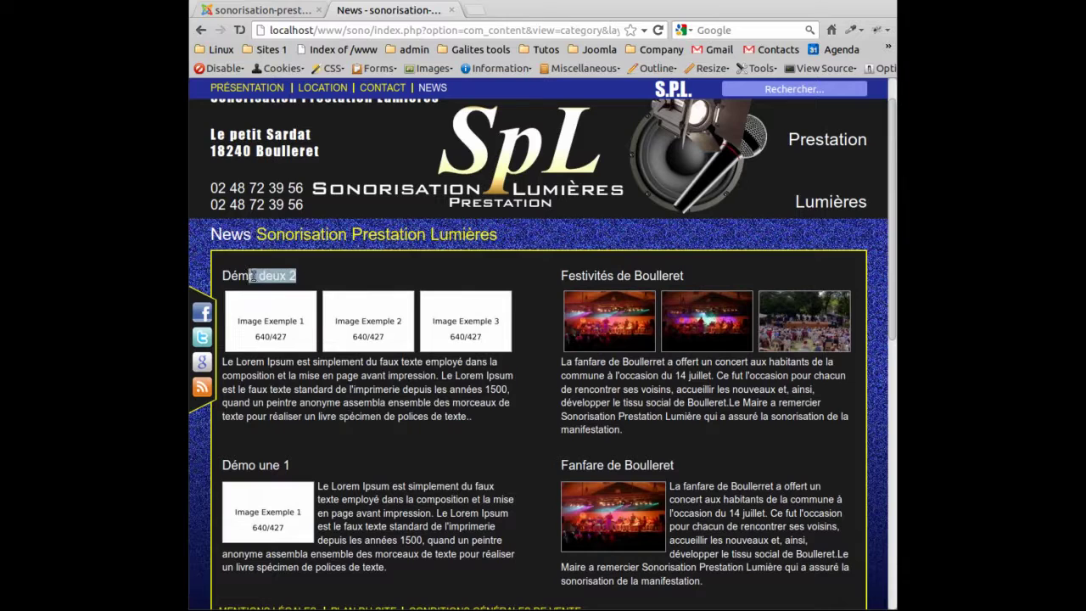
{"action": "left_click", "coordinate": [519, 468]}
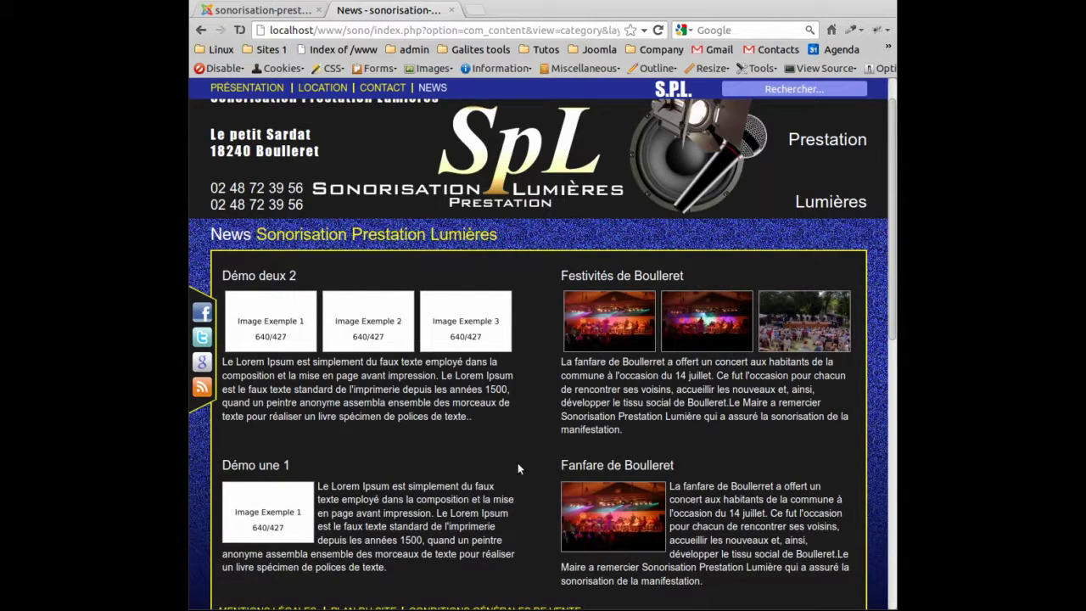
{"action": "scroll", "coordinate": [519, 467], "scroll_direction": "down", "scroll_amount": 2}
{"action": "scroll", "coordinate": [519, 467], "scroll_direction": "up", "scroll_amount": 2}
{"action": "scroll", "coordinate": [519, 467], "scroll_direction": "down", "scroll_amount": 1}
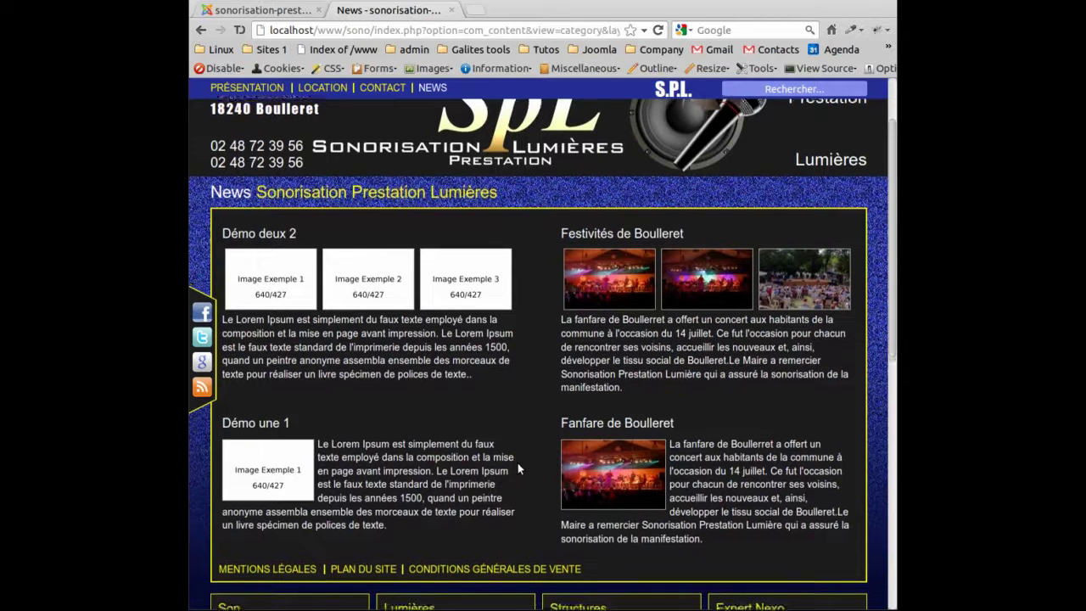
{"action": "scroll", "coordinate": [518, 462], "scroll_direction": "down", "scroll_amount": 2}
{"action": "scroll", "coordinate": [516, 461], "scroll_direction": "up", "scroll_amount": 3}
{"action": "scroll", "coordinate": [517, 461], "scroll_direction": "down", "scroll_amount": 2}
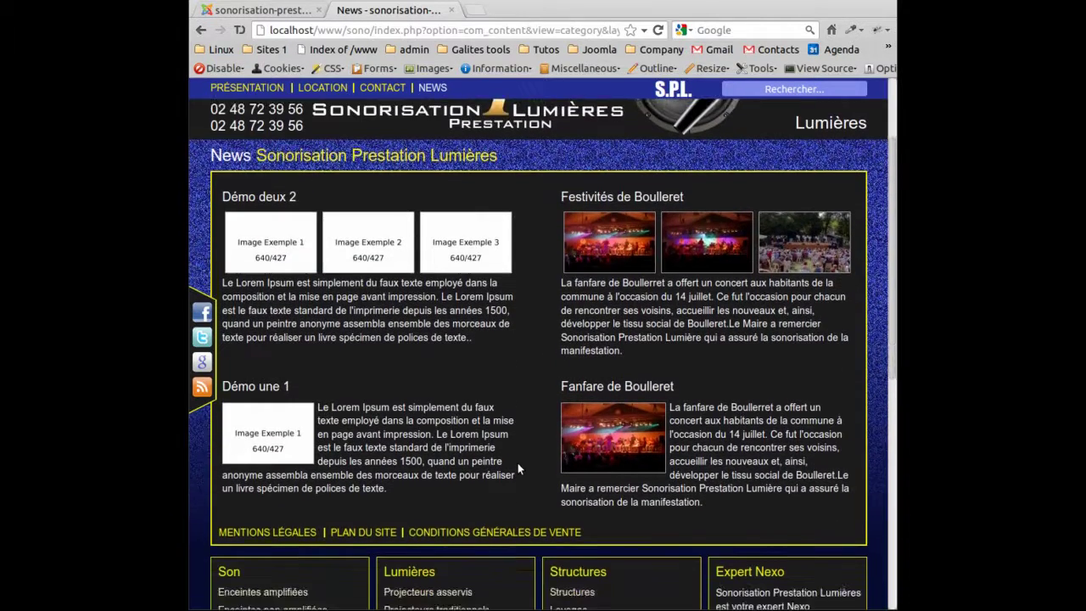
{"action": "scroll", "coordinate": [517, 461], "scroll_direction": "up", "scroll_amount": 1}
{"action": "scroll", "coordinate": [518, 462], "scroll_direction": "down", "scroll_amount": 1}
{"action": "scroll", "coordinate": [517, 462], "scroll_direction": "up", "scroll_amount": 1}
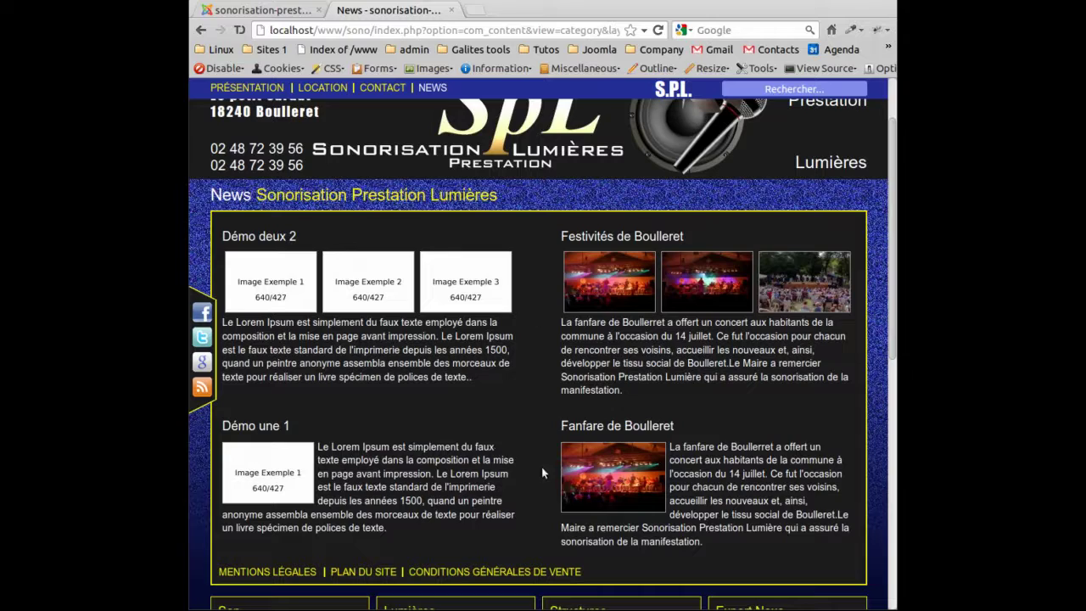
{"action": "scroll", "coordinate": [543, 473], "scroll_direction": "up", "scroll_amount": 2}
{"action": "scroll", "coordinate": [542, 473], "scroll_direction": "down", "scroll_amount": 3}
{"action": "scroll", "coordinate": [543, 473], "scroll_direction": "up", "scroll_amount": 1}
{"action": "scroll", "coordinate": [542, 473], "scroll_direction": "up", "scroll_amount": 2}
{"action": "scroll", "coordinate": [543, 473], "scroll_direction": "down", "scroll_amount": 3}
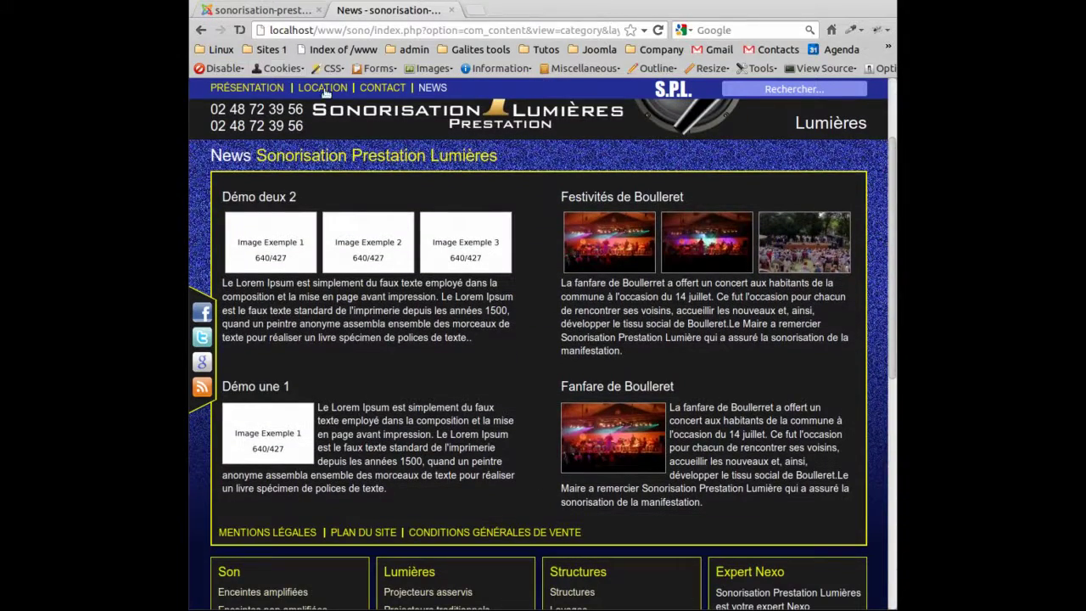
Return to the Joomla administration and save and close the Démo deux 2 article.
{"action": "left_click", "coordinate": [267, 10]}
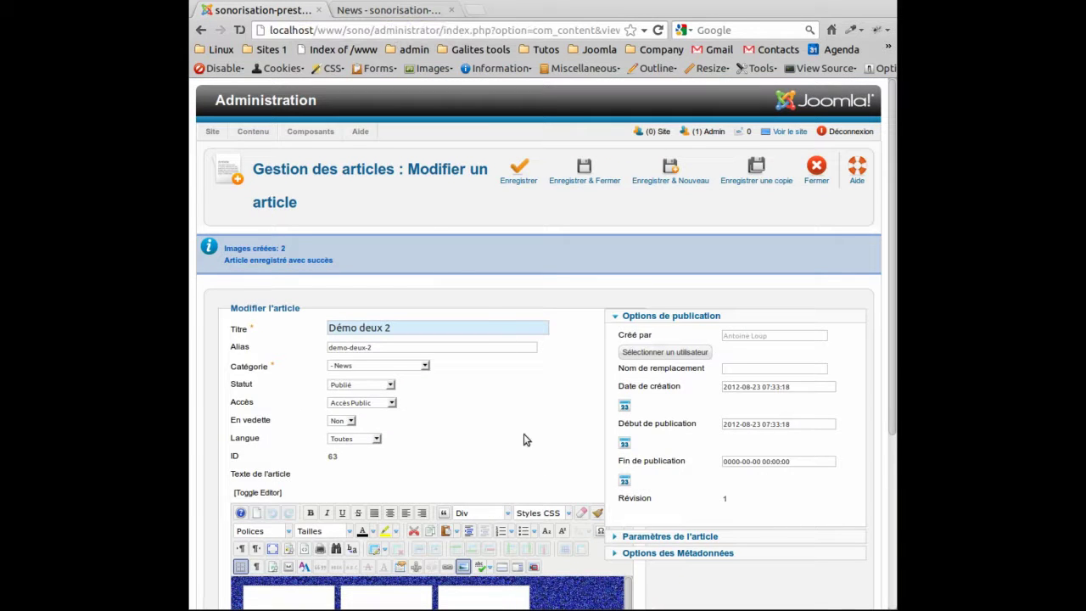
{"action": "scroll", "coordinate": [524, 439], "scroll_direction": "down", "scroll_amount": 3}
{"action": "scroll", "coordinate": [601, 387], "scroll_direction": "up", "scroll_amount": 3}
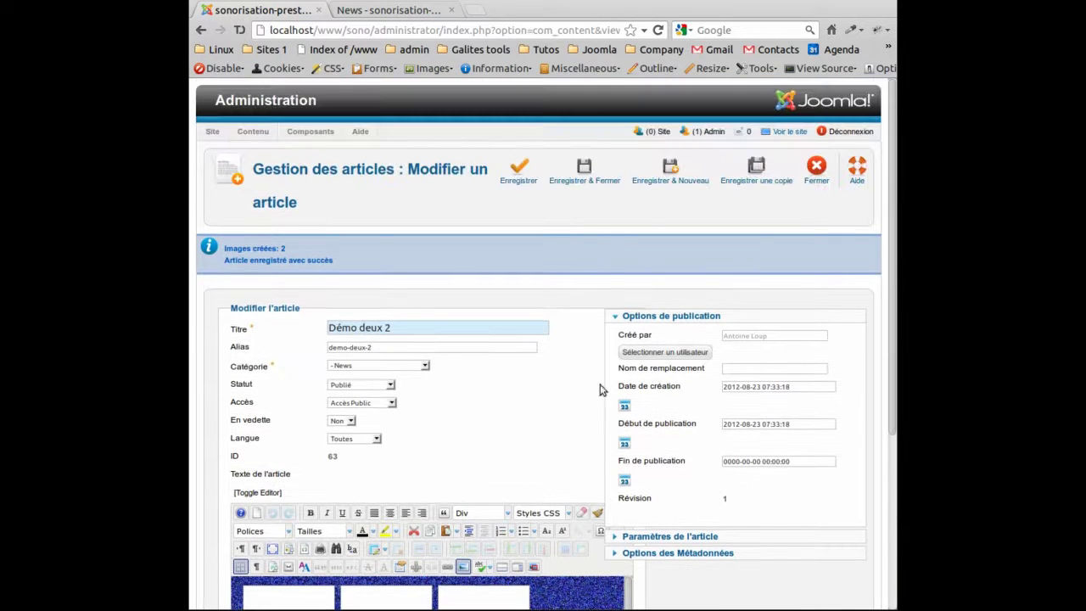
{"action": "left_click", "coordinate": [577, 168]}
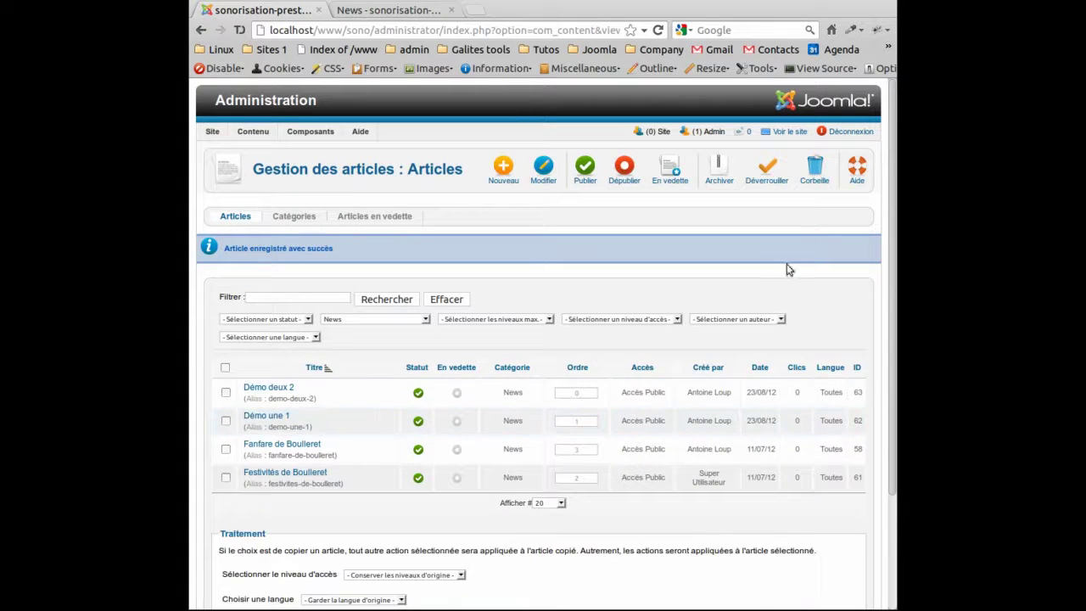
Log out of the Joomla administration and return to the site's News page.
{"action": "left_click", "coordinate": [851, 131]}
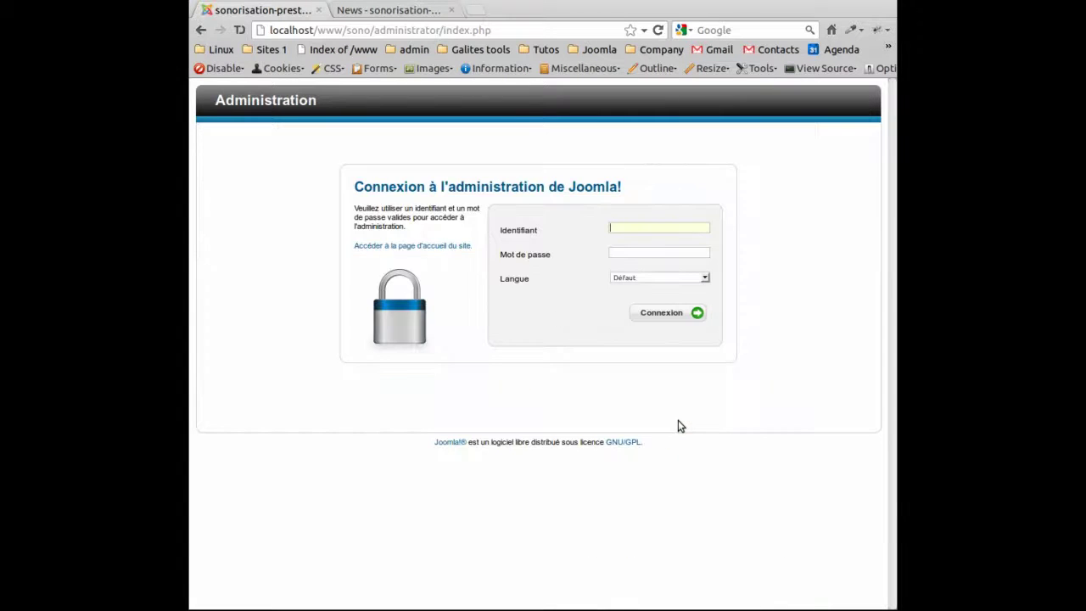
{"action": "left_click", "coordinate": [415, 164]}
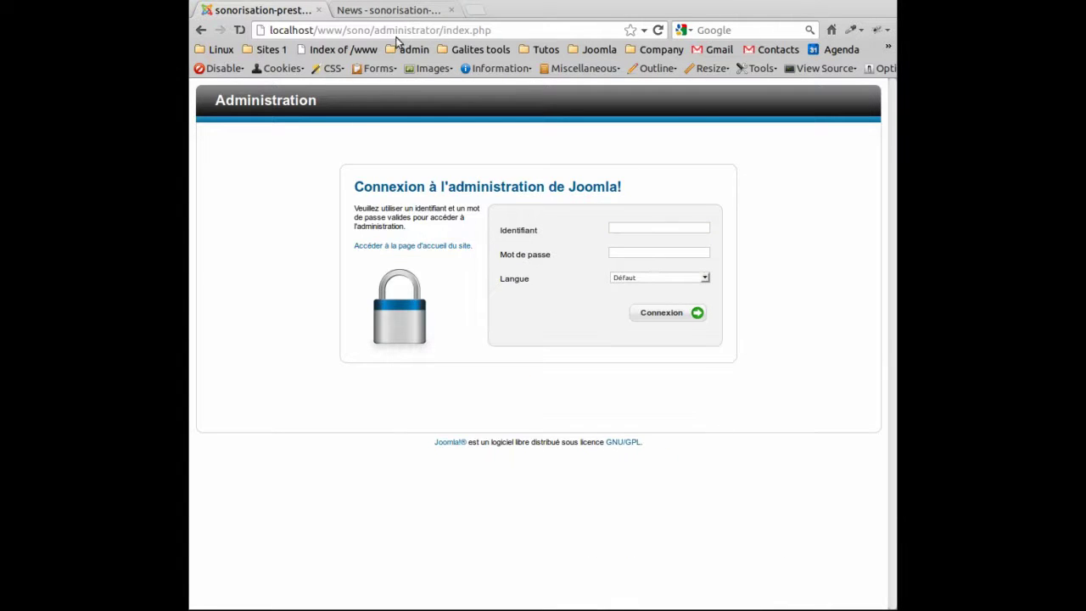
{"action": "left_click", "coordinate": [388, 10]}
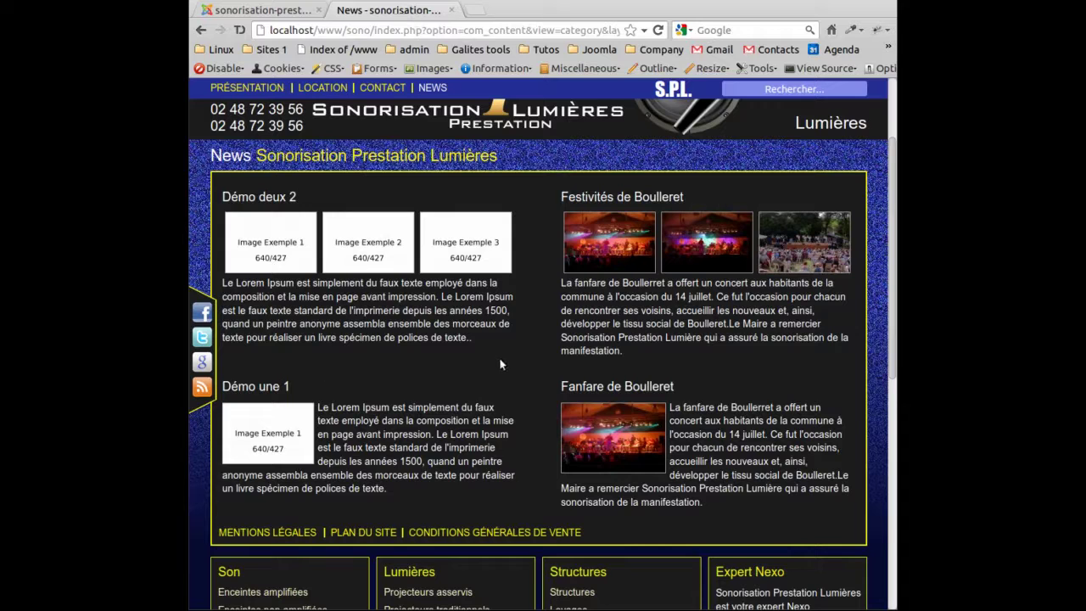